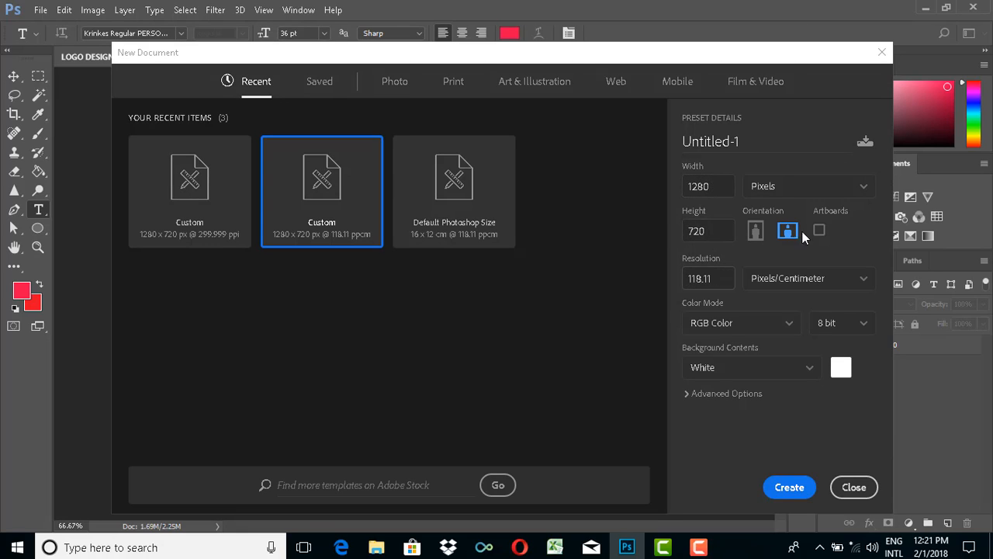
- Create a 1280 × 720 px landscape RGB document with a white background and a resolution of 299.999 pixels/inch
{"action": "left_click", "coordinate": [818, 288]}
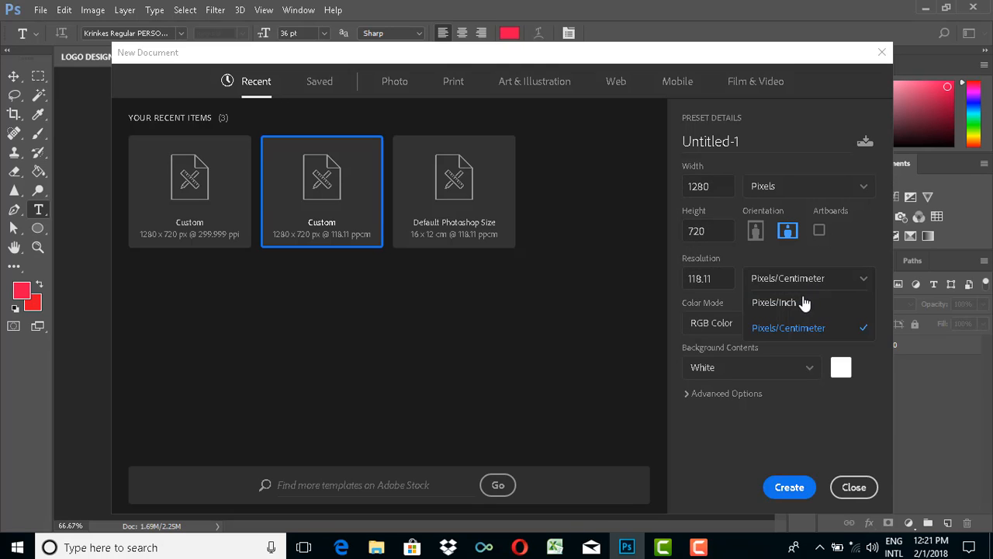
{"action": "left_click", "coordinate": [790, 311]}
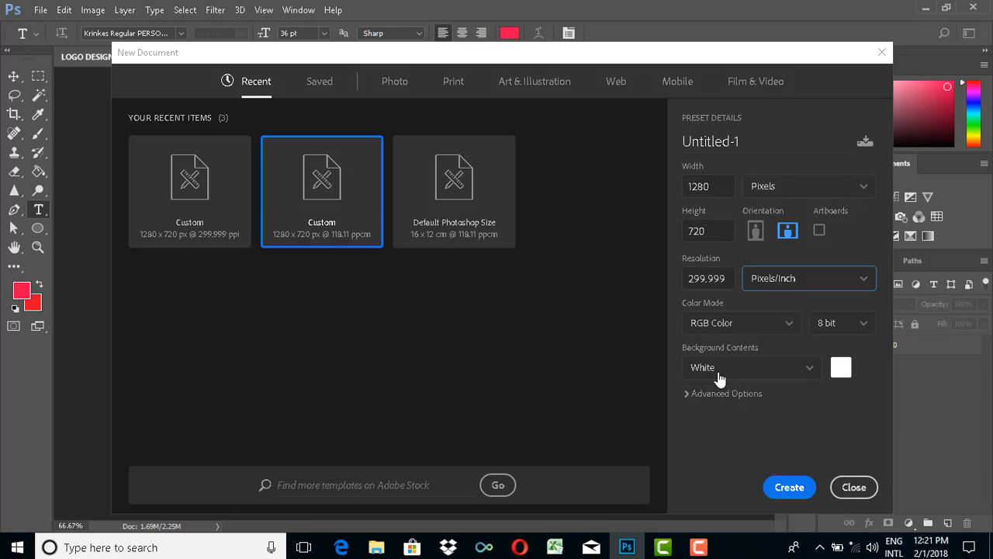
{"action": "left_click", "coordinate": [784, 486]}
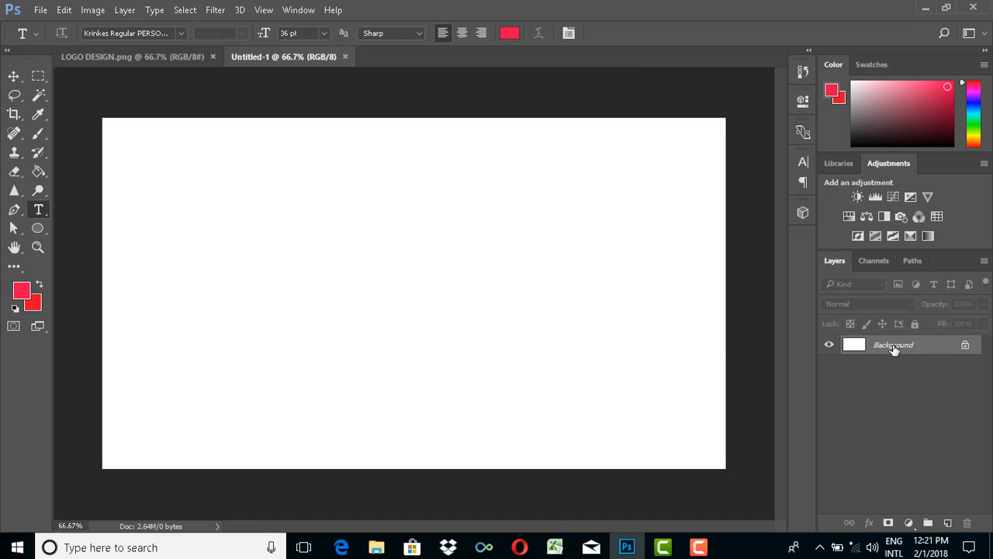
- Convert the locked Background into a regular layer named Layer 0
{"action": "right_click", "coordinate": [894, 349]}
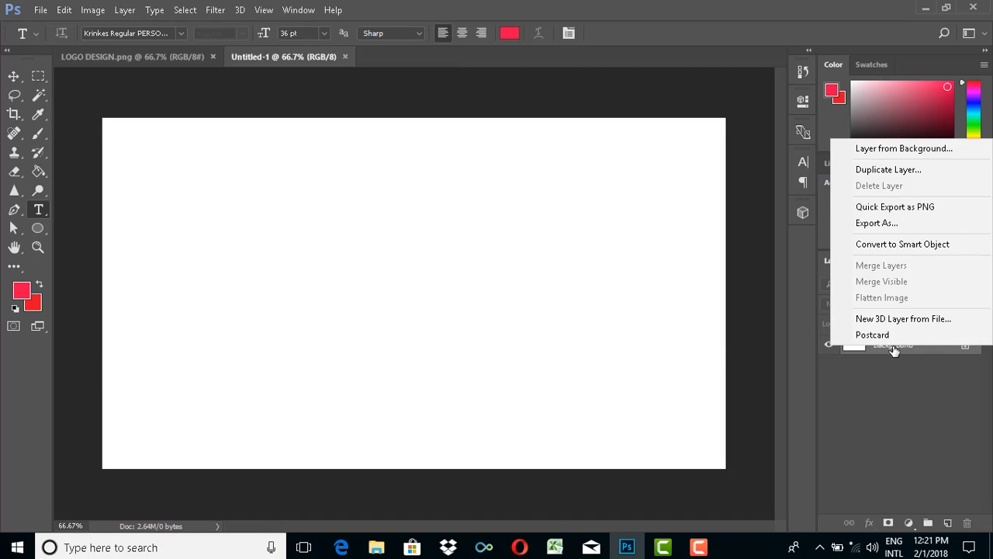
{"action": "left_click", "coordinate": [882, 151]}
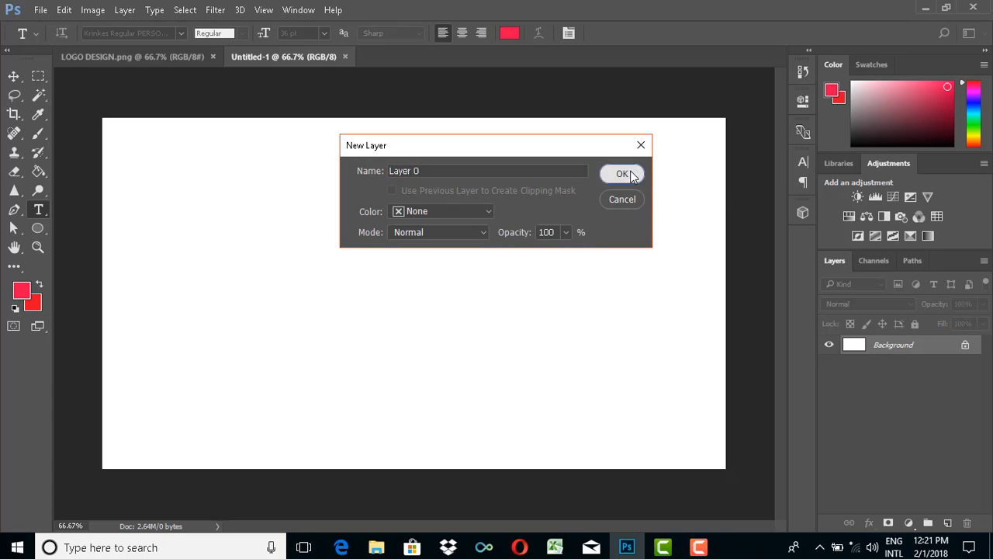
{"action": "left_click", "coordinate": [622, 172]}
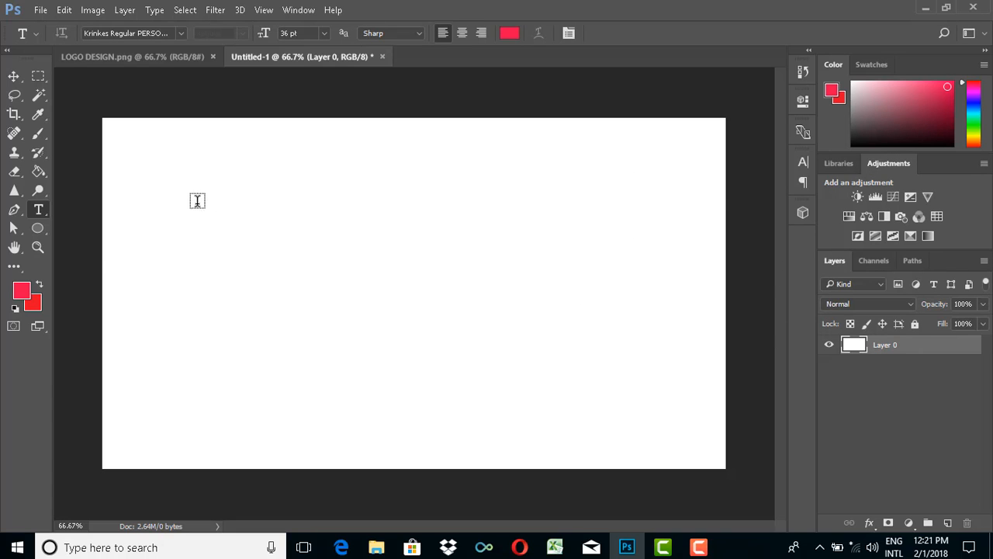
- Set the foreground colour to pinkish red f0084a and fill Layer 0 with it using the Paint Bucket
{"action": "left_click", "coordinate": [21, 292]}
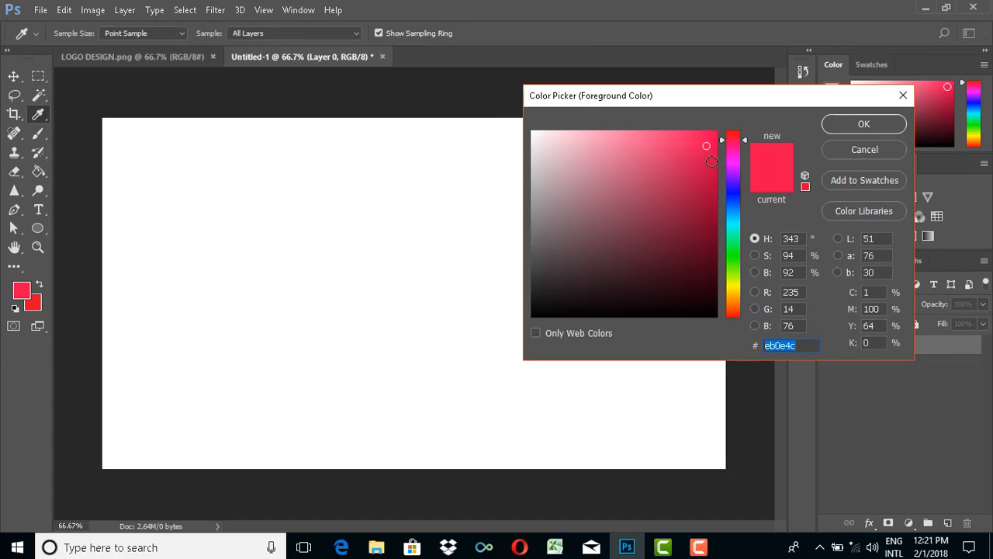
{"action": "left_click", "coordinate": [710, 161]}
{"action": "left_click", "coordinate": [711, 141]}
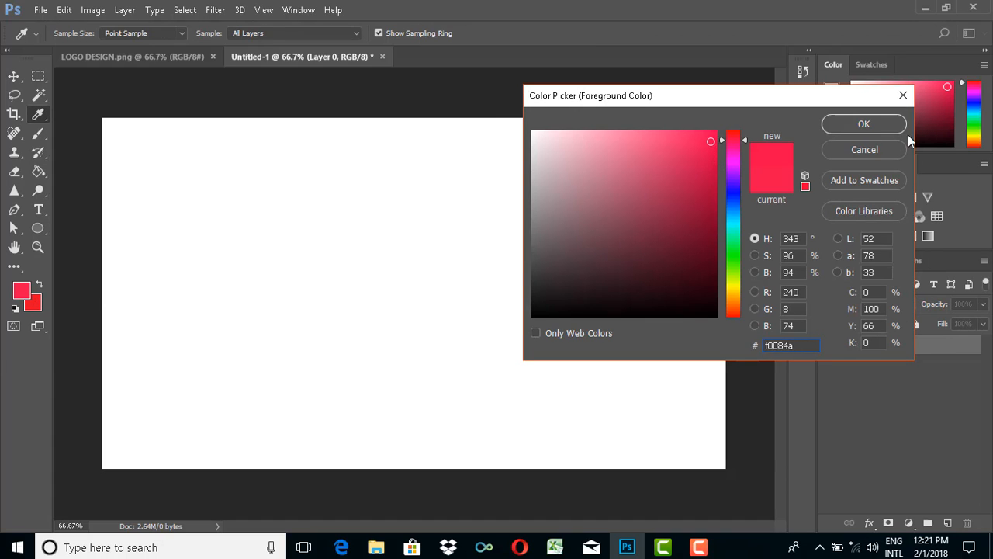
{"action": "left_click", "coordinate": [864, 124]}
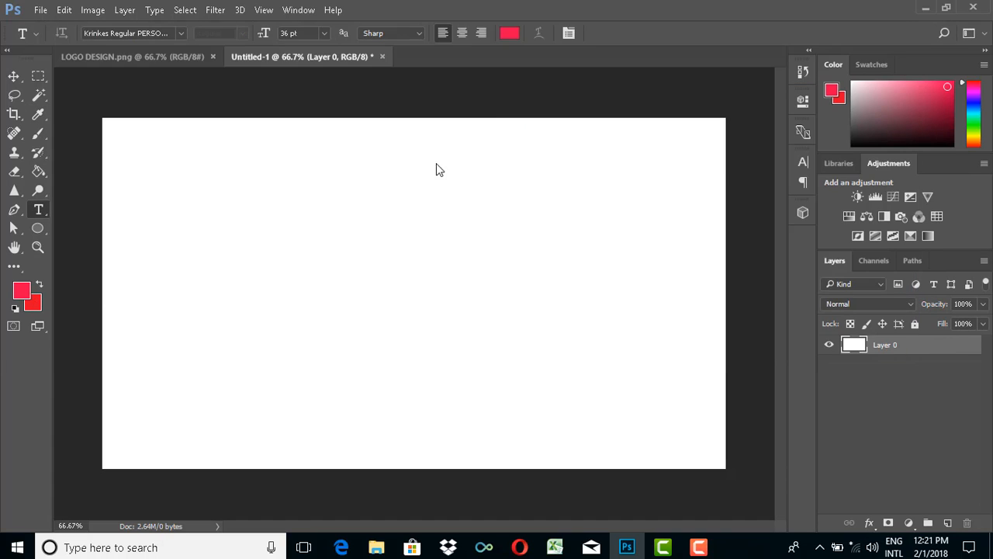
{"action": "left_click", "coordinate": [38, 172]}
{"action": "left_click", "coordinate": [354, 250]}
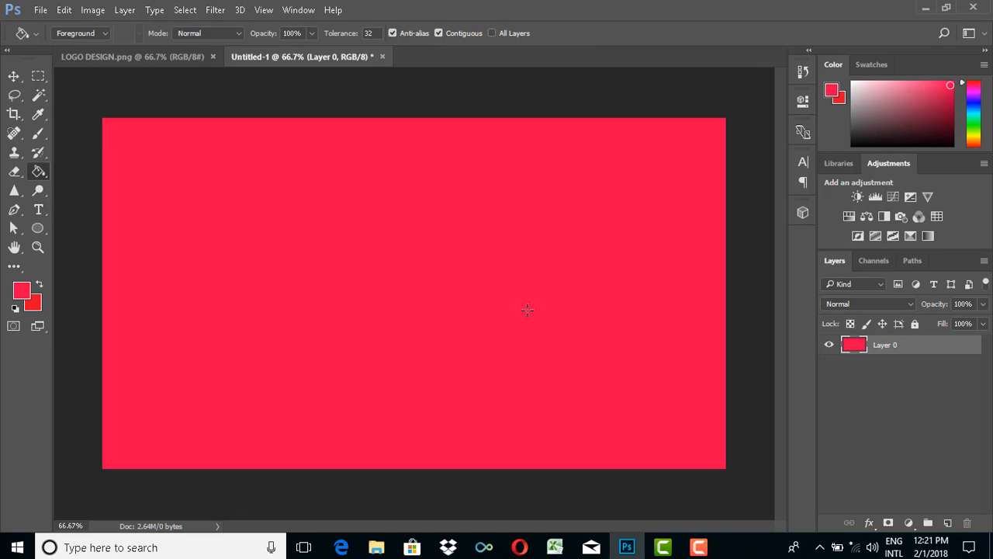
{"action": "left_click", "coordinate": [13, 76]}
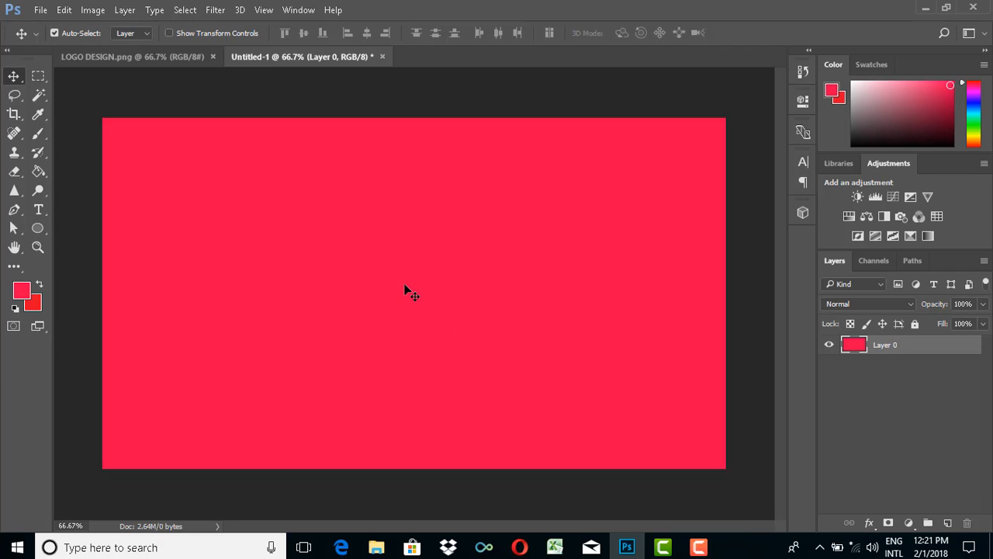
{"action": "left_click", "coordinate": [41, 10]}
{"action": "mouse_move", "coordinate": [226, 95]}
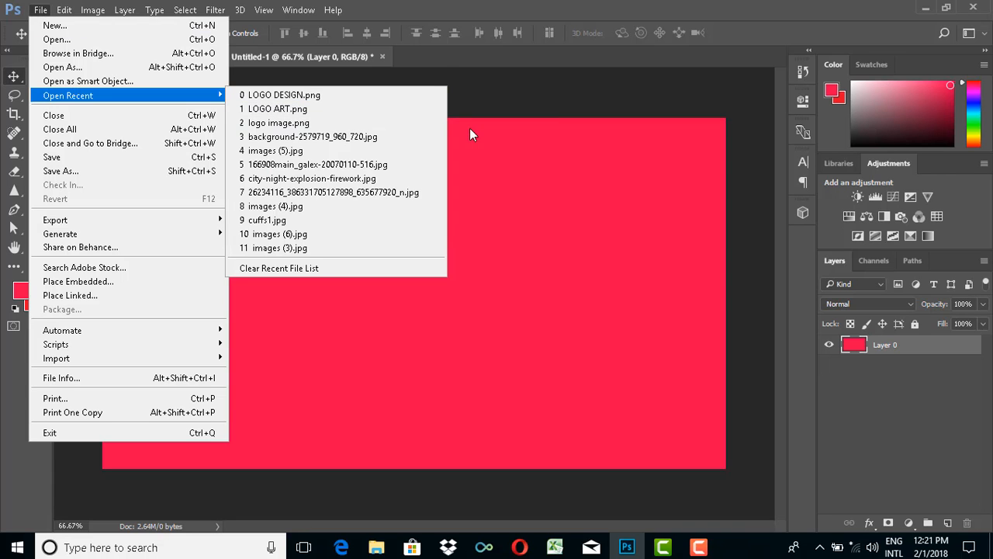
{"action": "left_click", "coordinate": [264, 96]}
- Place the LOGO ART picture from Saved Pictures as a linked image at 100% and put it into a collapsed layer group
{"action": "left_click", "coordinate": [41, 10]}
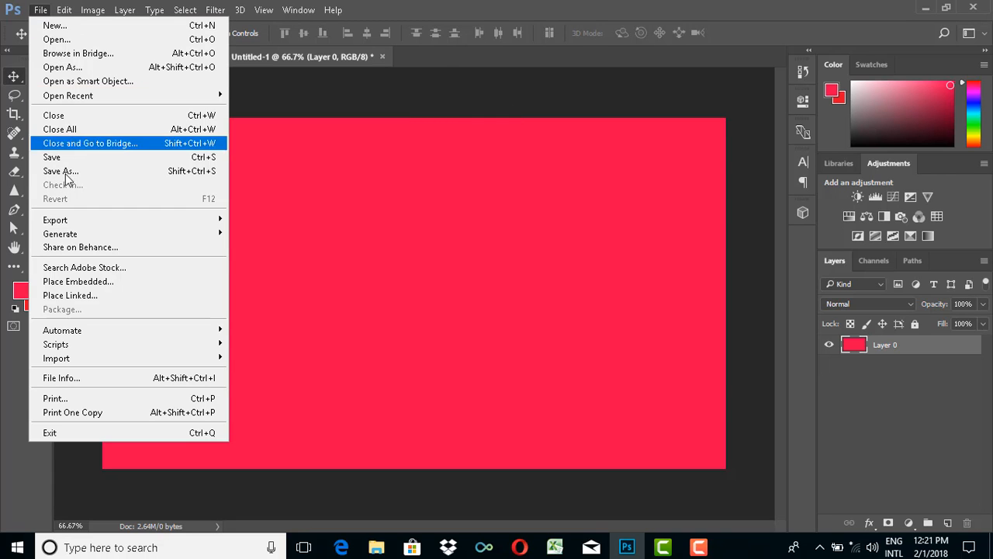
{"action": "left_click", "coordinate": [71, 295]}
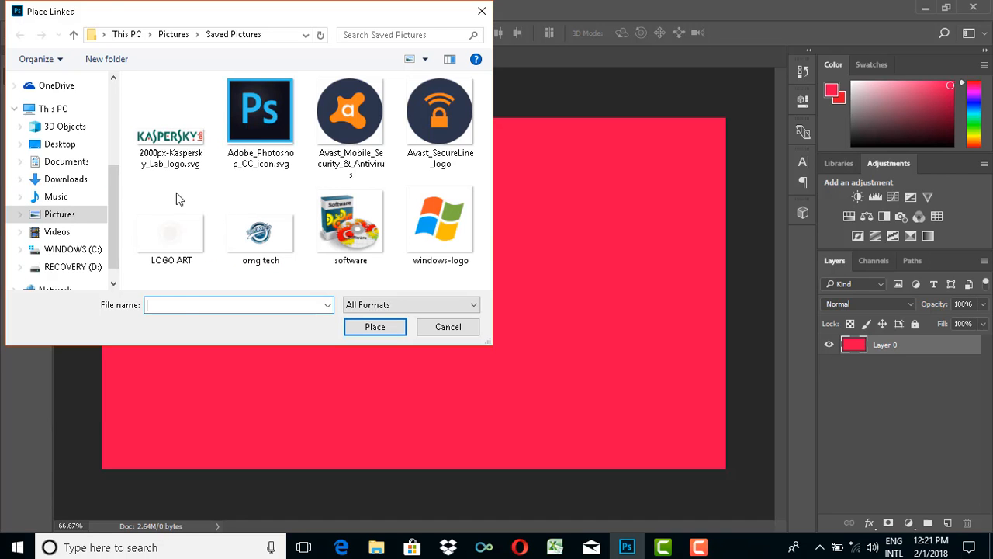
{"action": "left_click", "coordinate": [173, 233]}
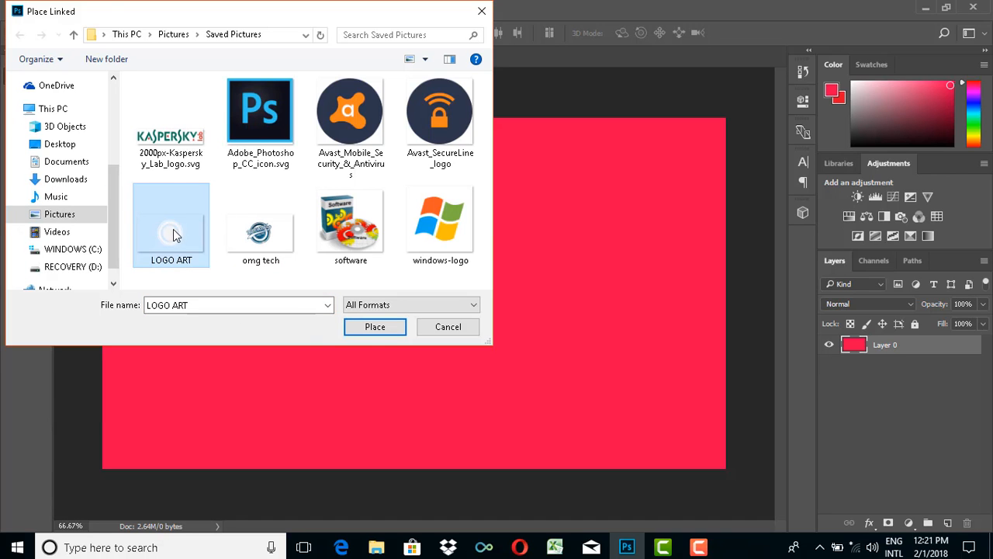
{"action": "left_click", "coordinate": [370, 330]}
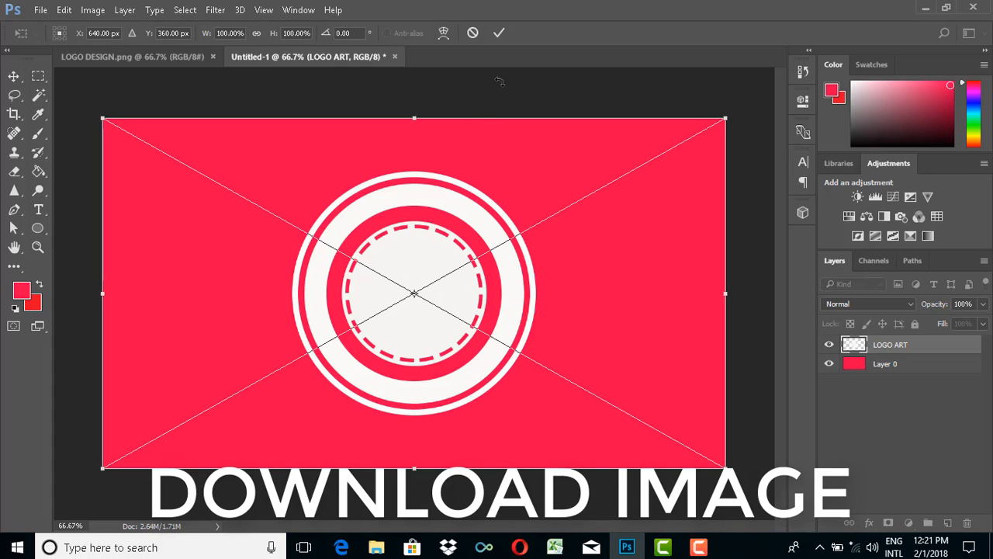
{"action": "left_click", "coordinate": [500, 33]}
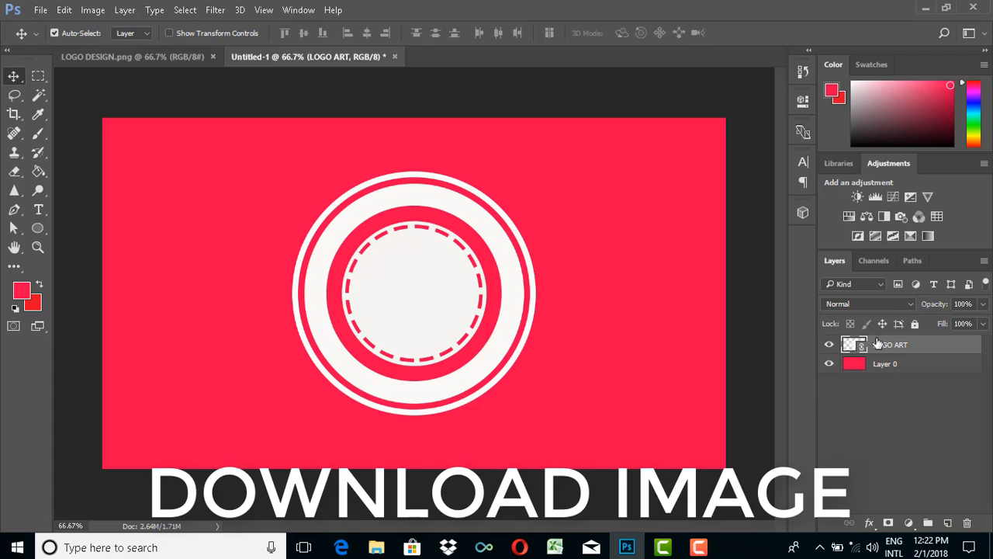
{"action": "key", "text": "ctrl+g"}
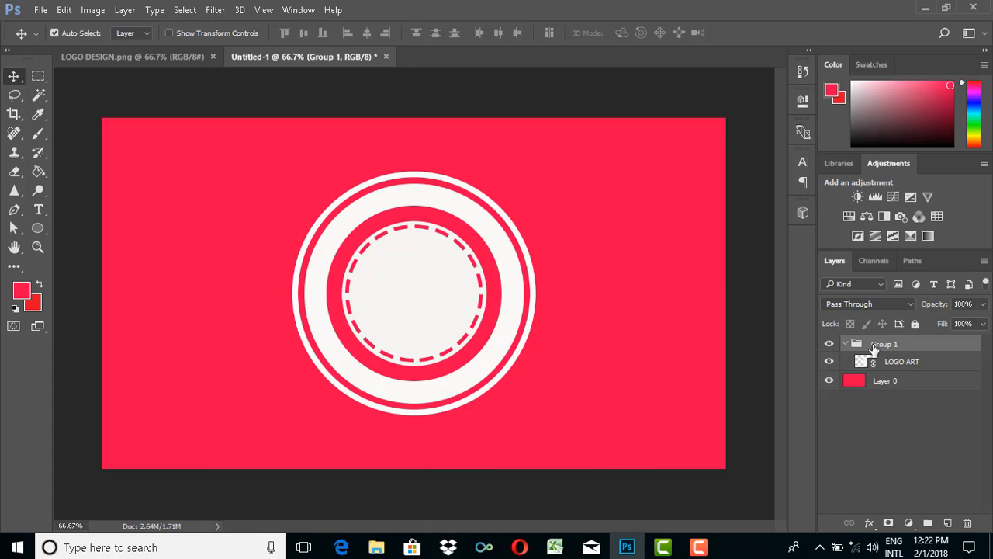
{"action": "left_click", "coordinate": [843, 344]}
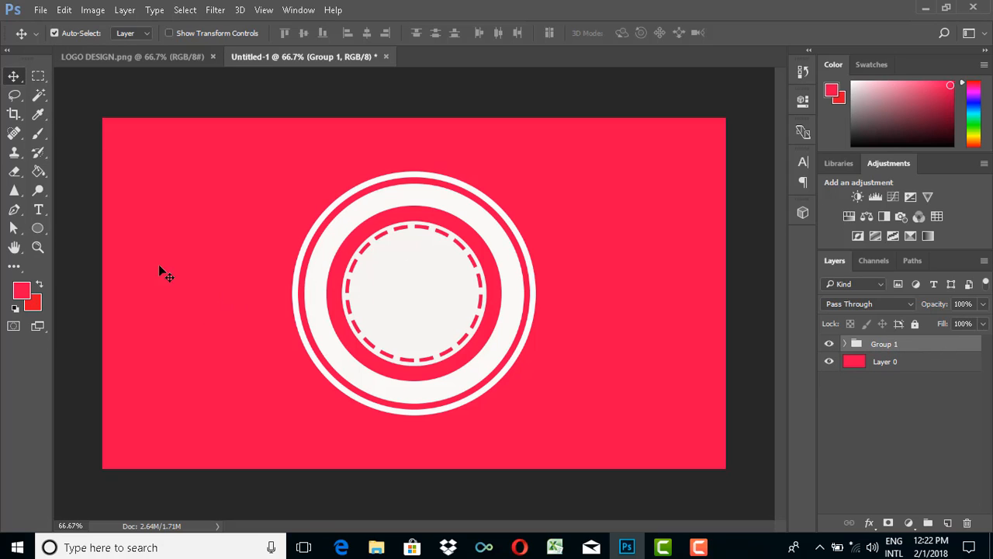
- Set the Type tool to a green text colour and the Krinkes Regular PERSONAL USE font
{"action": "left_click", "coordinate": [39, 210]}
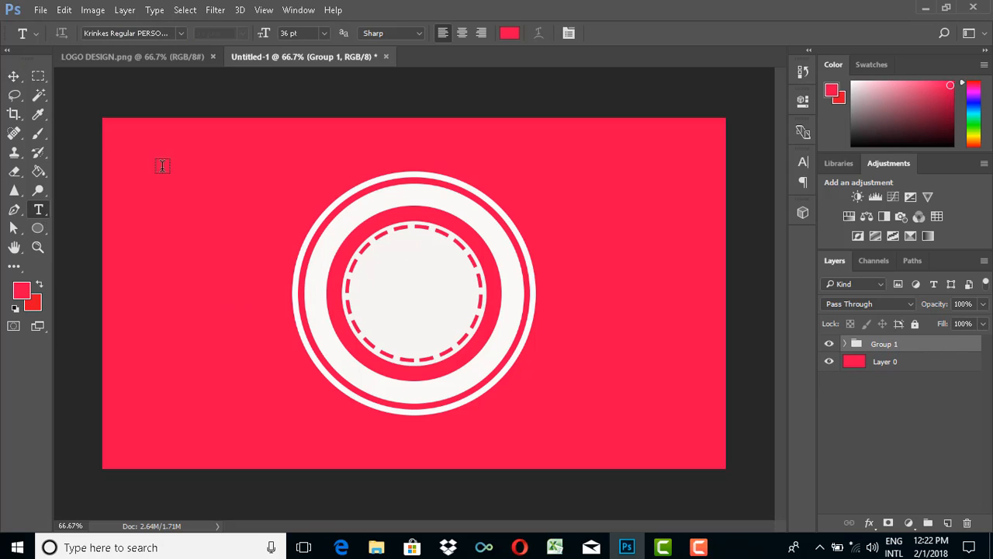
{"action": "left_click", "coordinate": [509, 32]}
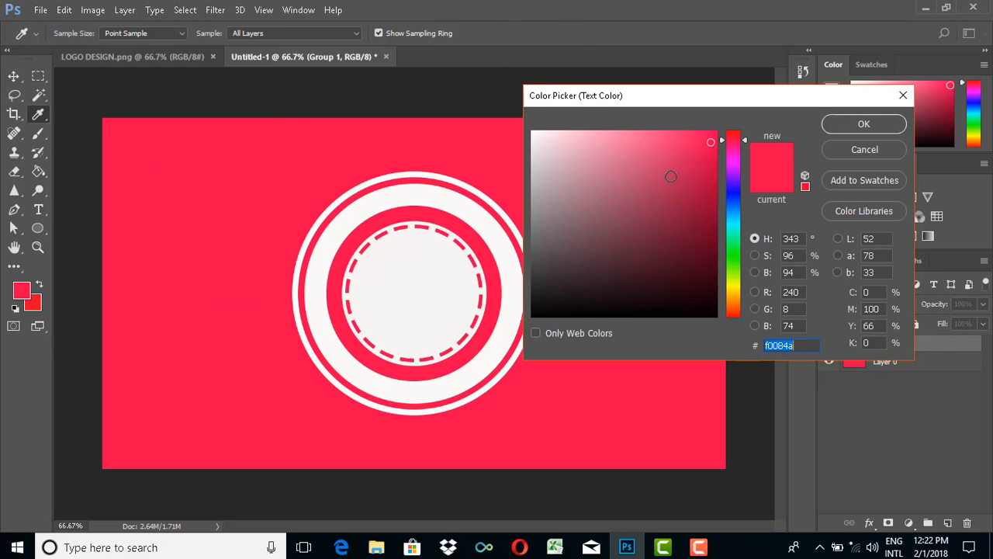
{"action": "left_click", "coordinate": [734, 252]}
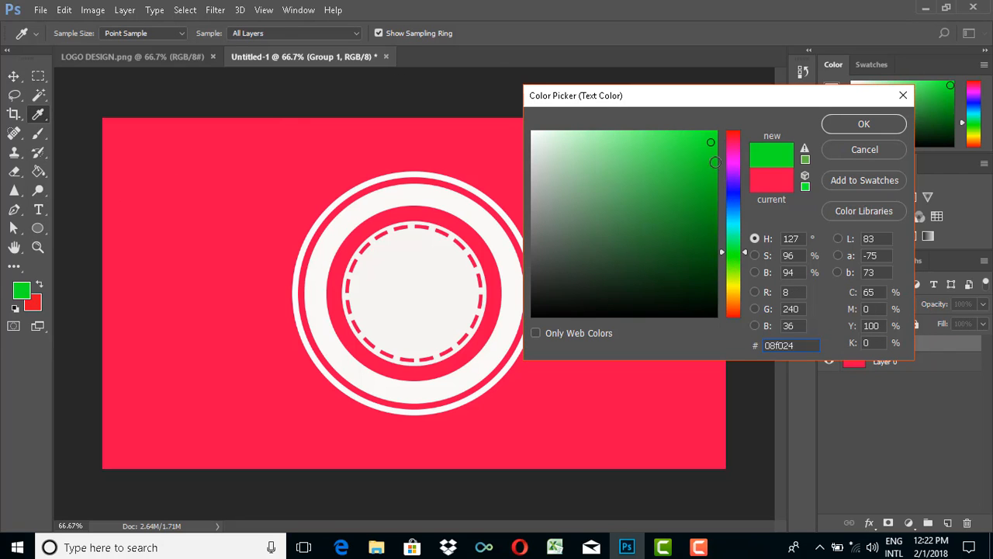
{"action": "left_click", "coordinate": [711, 158]}
{"action": "left_click", "coordinate": [835, 124]}
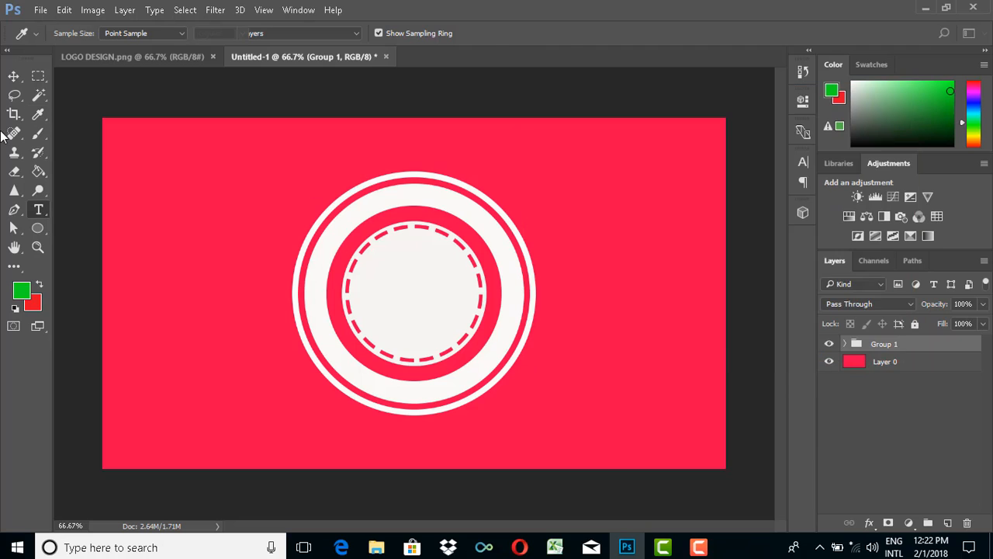
{"action": "left_click", "coordinate": [180, 35]}
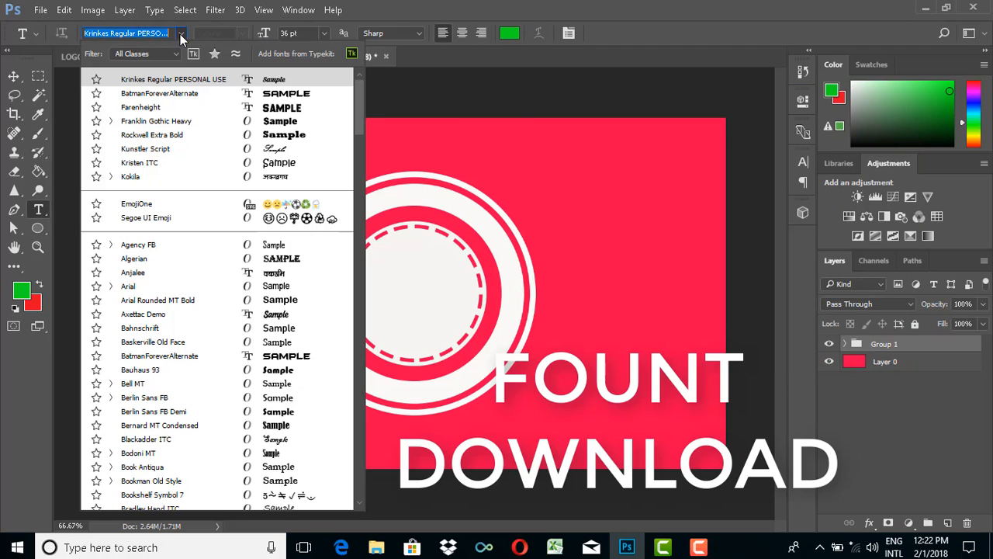
{"action": "left_click", "coordinate": [165, 81]}
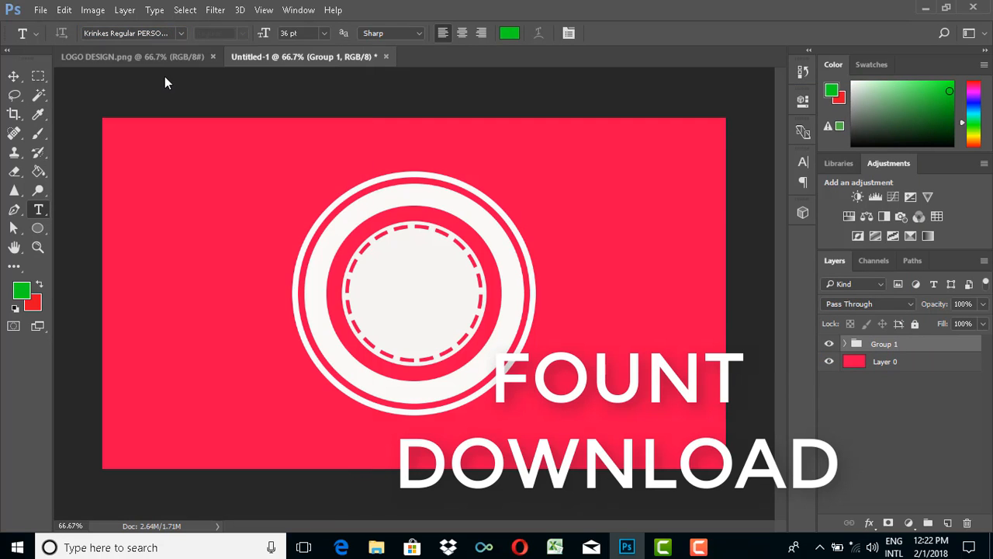
- Add the text "TUTORIAL9" in the canvas's upper-left area, using the 9 as the font's swash tail
{"action": "left_click", "coordinate": [142, 179]}
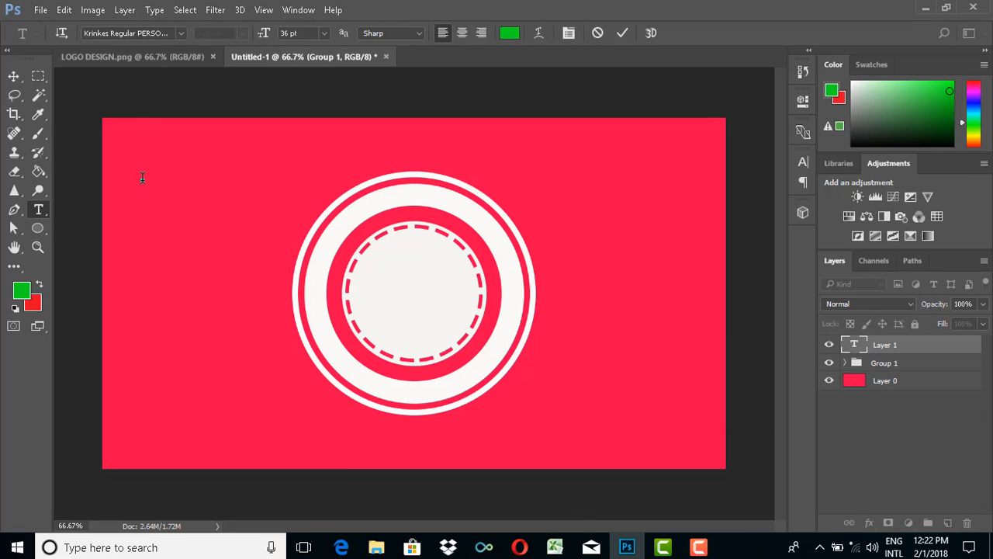
{"action": "type", "text": "TUR"}
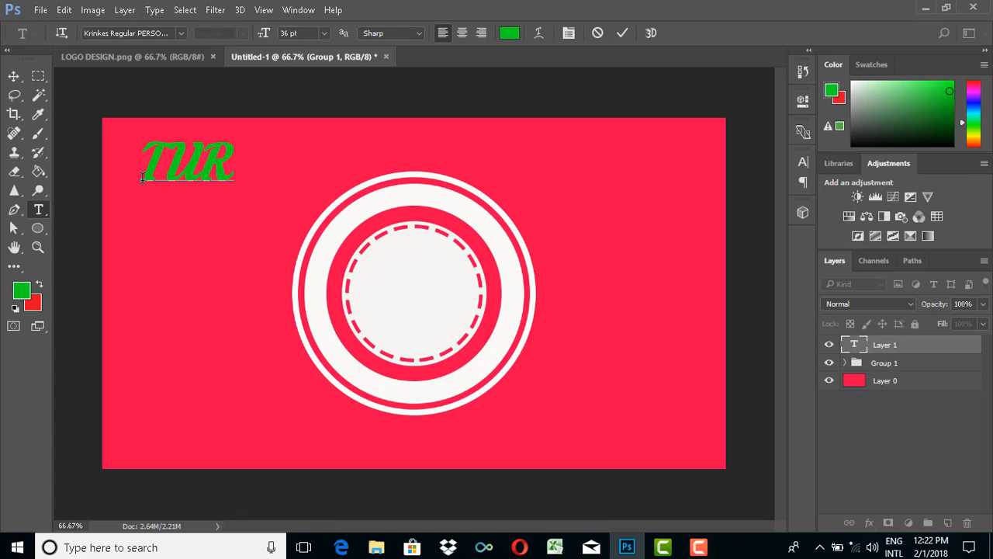
{"action": "key", "text": "BackSpace"}
{"action": "type", "text": "TU"}
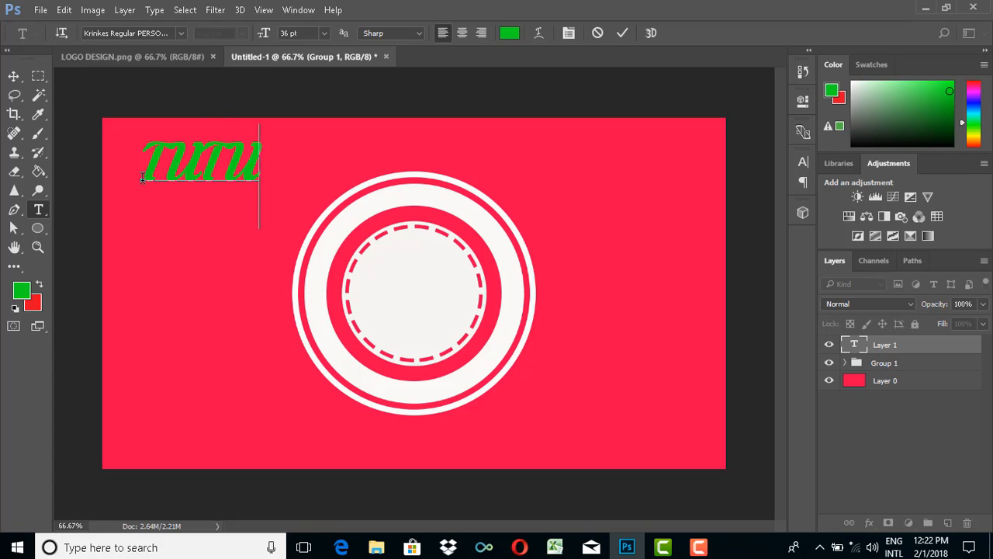
{"action": "key", "text": "BackSpace"}
{"action": "key", "text": "BackSpace"}
{"action": "key", "text": "BackSpace"}
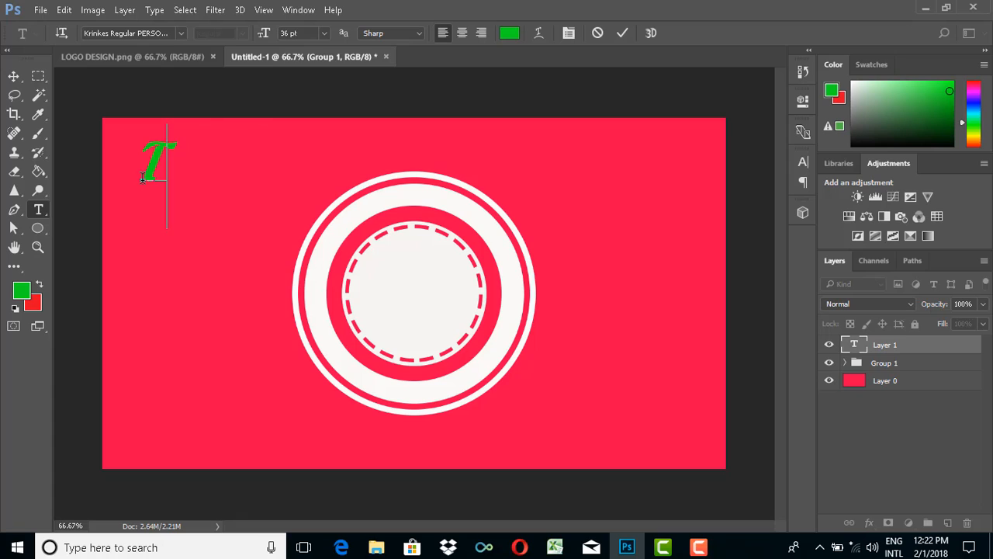
{"action": "type", "text": "UTORIAL_"}
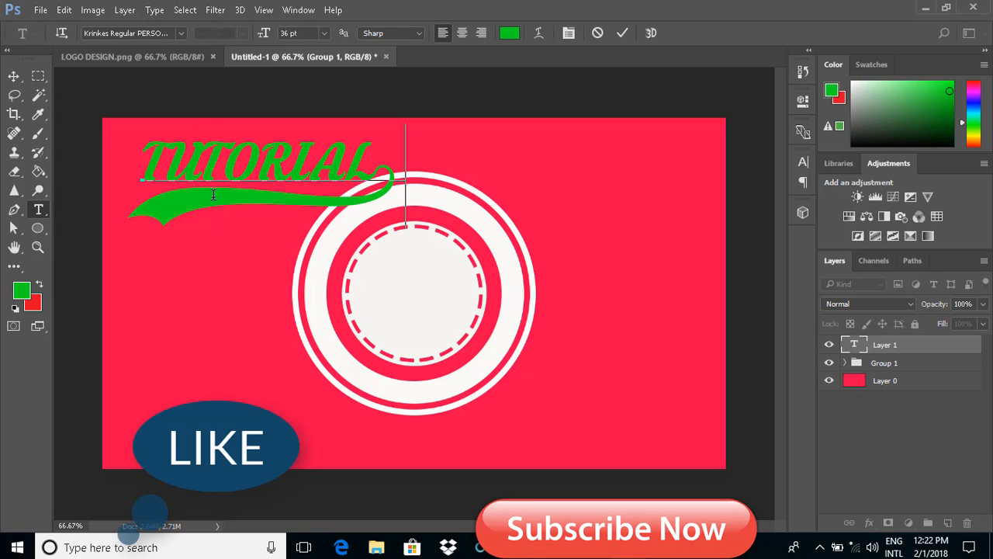
{"action": "left_click", "coordinate": [619, 35]}
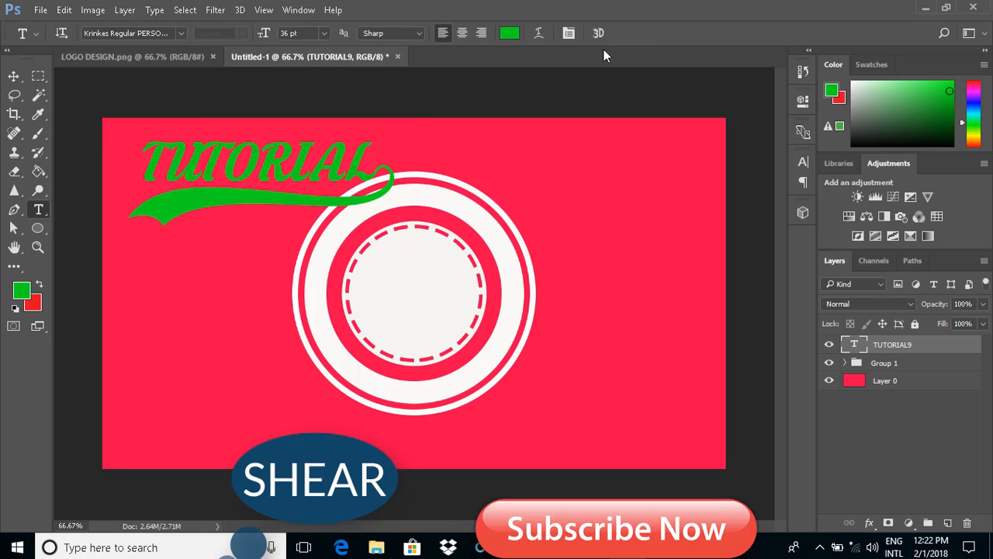
- Move the green TUTORIAL lettering onto the middle of the emblem and tilt it about 20.6° counterclockwise
{"action": "left_click", "coordinate": [13, 75]}
{"action": "left_click_drag", "start_coordinate": [208, 172], "coordinate": [365, 261]}
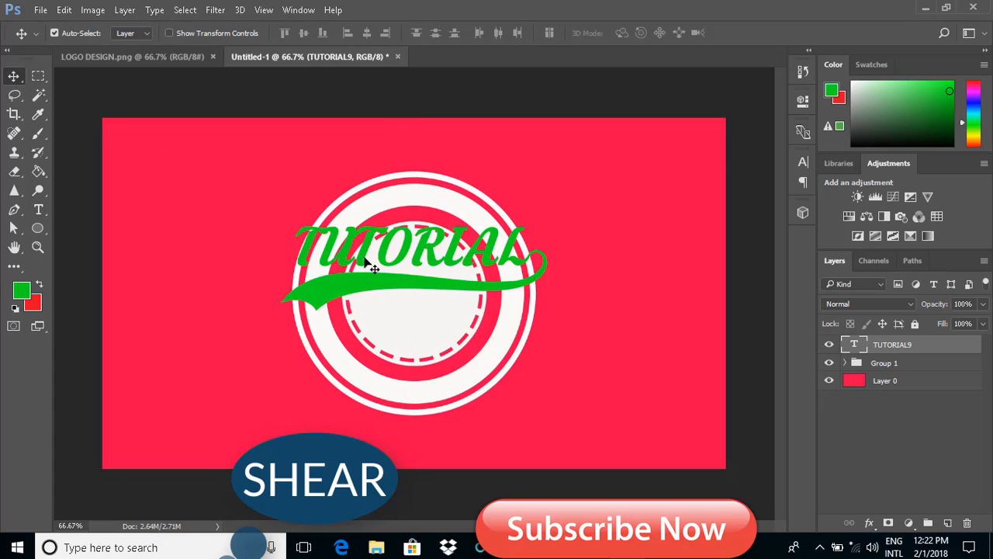
{"action": "key", "text": "ctrl+t"}
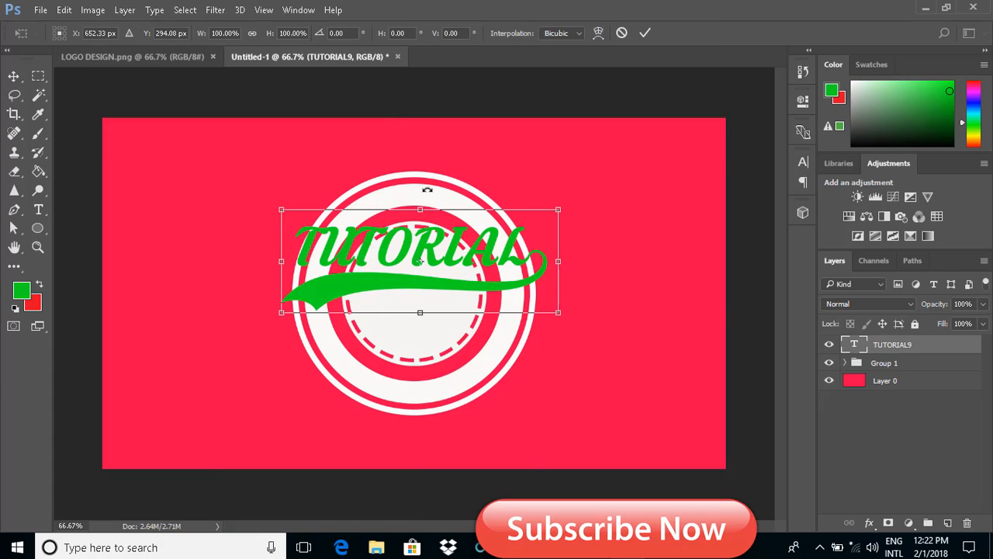
{"action": "left_click_drag", "start_coordinate": [431, 186], "coordinate": [403, 181]}
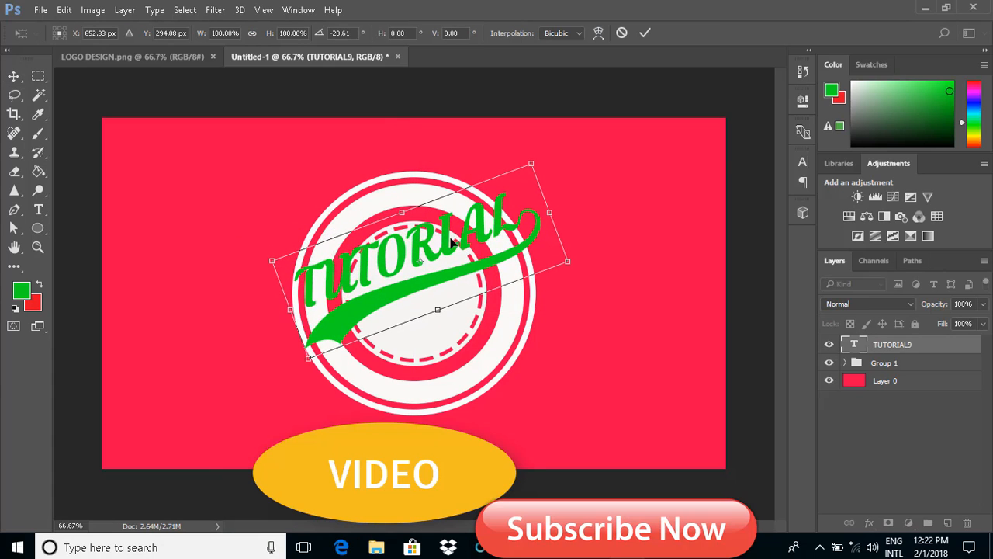
- Enlarge the tilted lettering to about 110% width and 109% height, reposition it across the emblem, and apply the transform
{"action": "left_click_drag", "start_coordinate": [455, 242], "coordinate": [438, 241]}
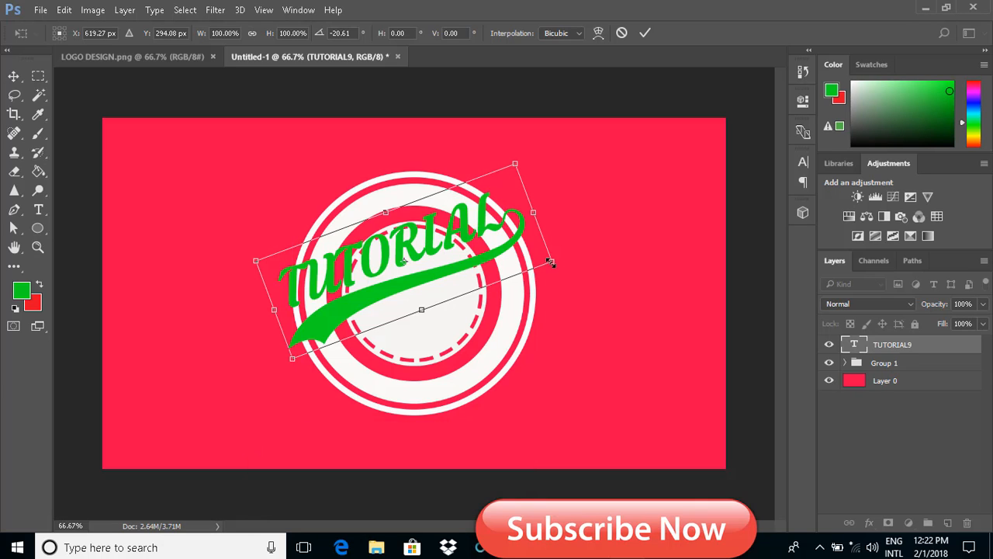
{"action": "left_click_drag", "start_coordinate": [551, 261], "coordinate": [555, 262]}
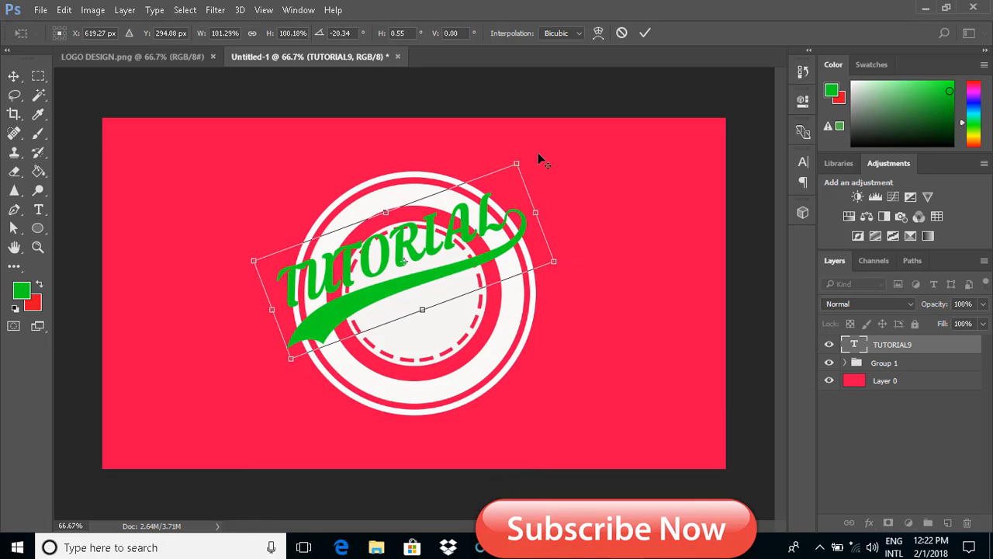
{"action": "left_click_drag", "start_coordinate": [522, 163], "coordinate": [527, 156]}
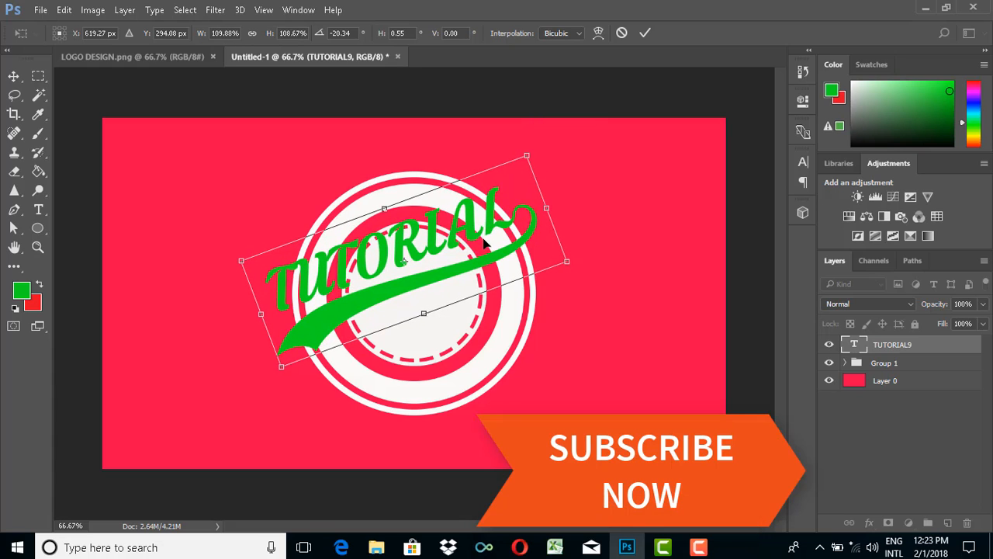
{"action": "left_click_drag", "start_coordinate": [484, 243], "coordinate": [492, 239]}
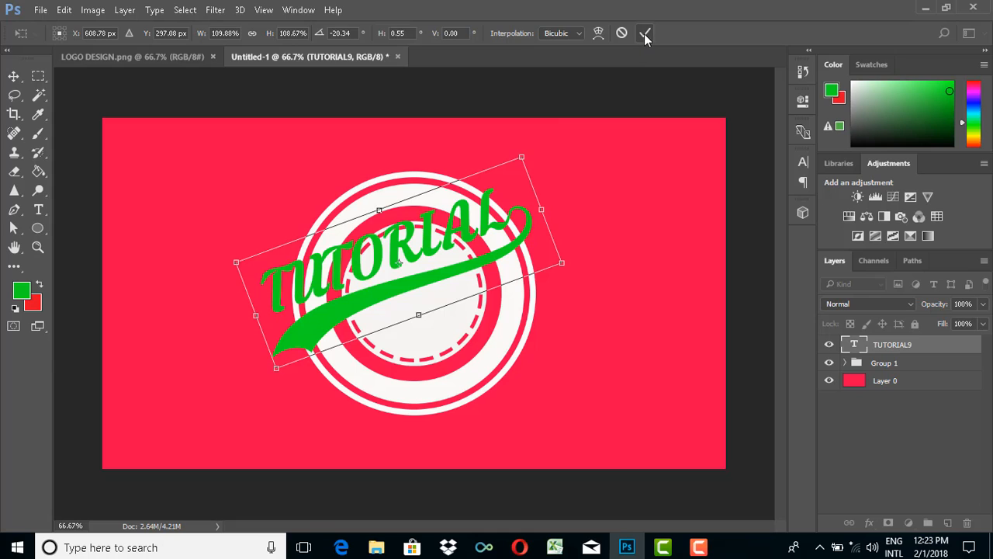
{"action": "left_click", "coordinate": [645, 32]}
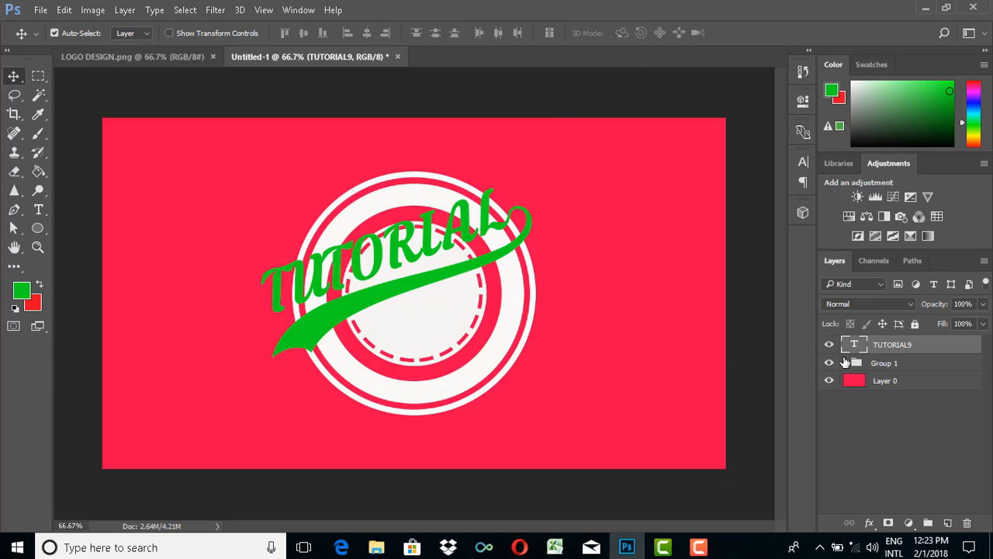
- Load the outline of the TUTORIAL9 text layer as a selection and hide that layer
{"action": "left_click", "coordinate": [829, 345]}
{"action": "left_click", "coordinate": [830, 345]}
{"action": "left_click", "coordinate": [856, 346], "text": "ctrl"}
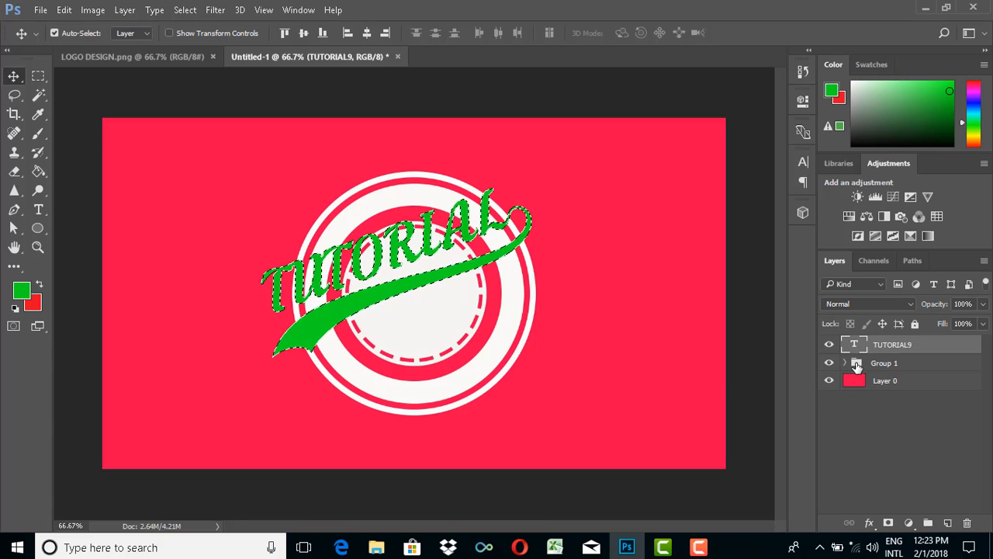
{"action": "left_click", "coordinate": [830, 345]}
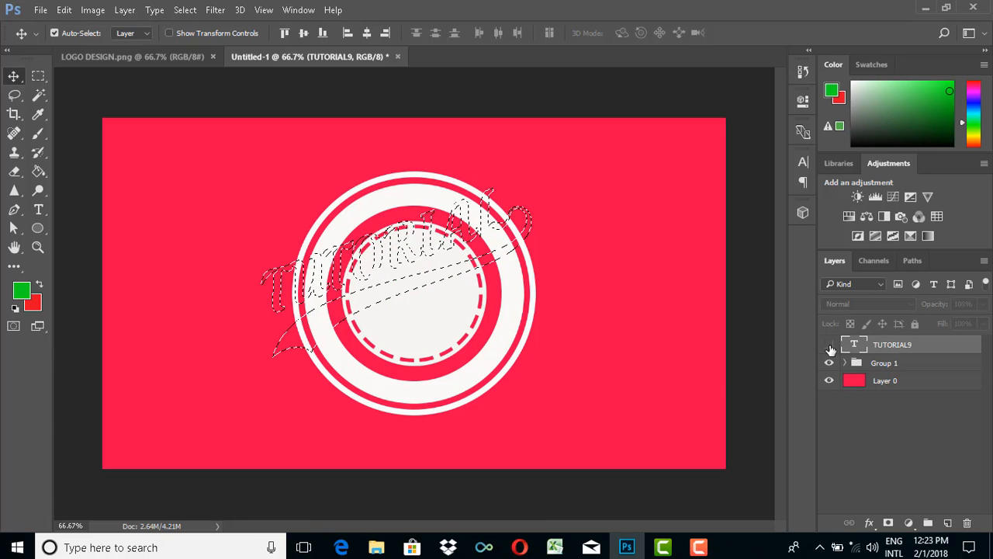
- Add a layer mask to Group 1 from the selection and invert it so the lettering cuts out of the emblem
{"action": "left_click", "coordinate": [873, 365]}
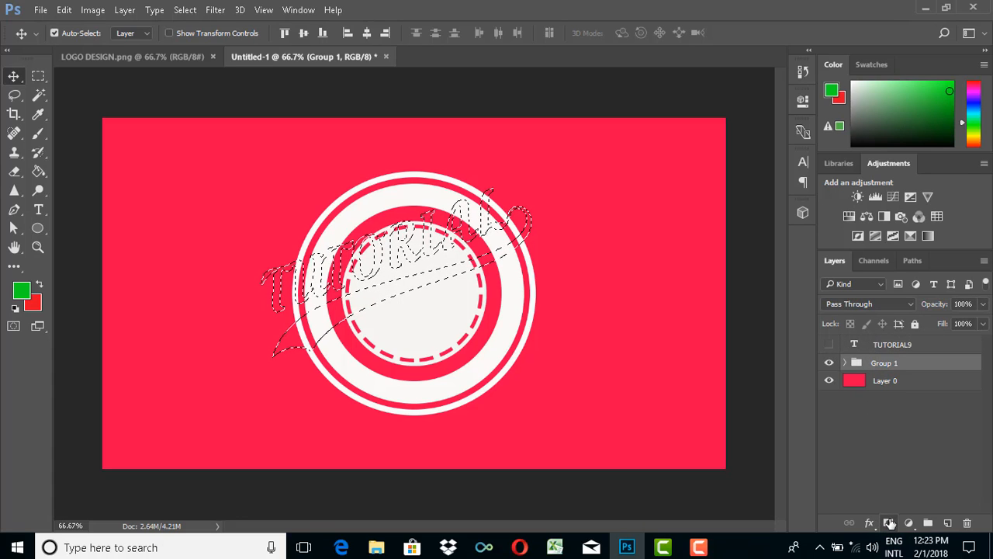
{"action": "left_click", "coordinate": [889, 523]}
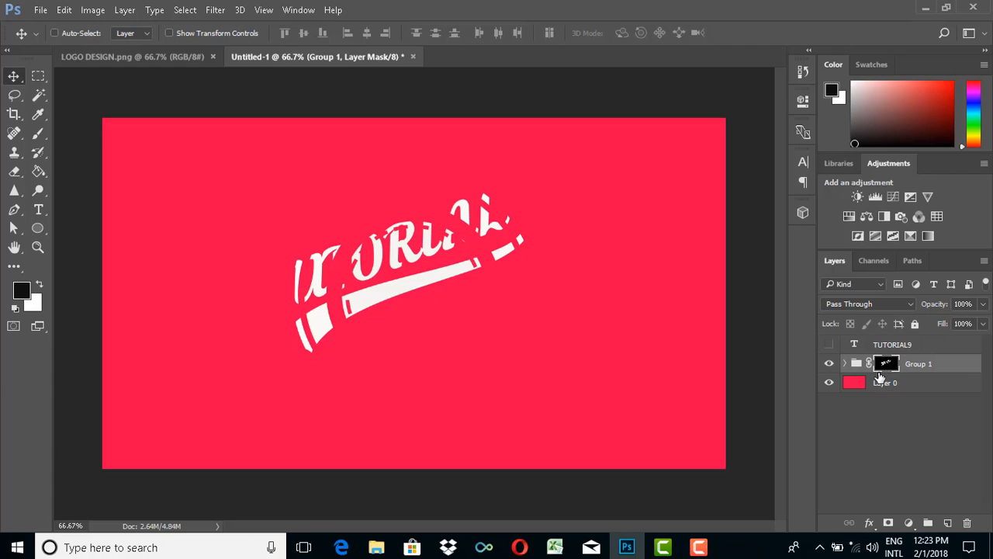
{"action": "key", "text": "ctrl+i"}
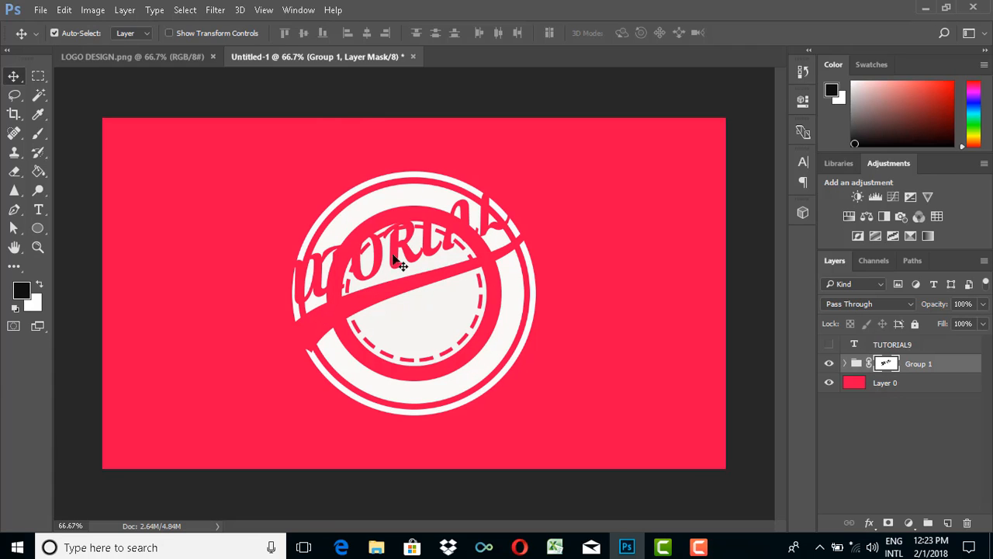
- Turn the TUTORIAL9 text layer's visibility back on and set its fill to 0%
{"action": "left_click", "coordinate": [829, 345]}
{"action": "left_click", "coordinate": [828, 347]}
{"action": "left_click", "coordinate": [828, 346]}
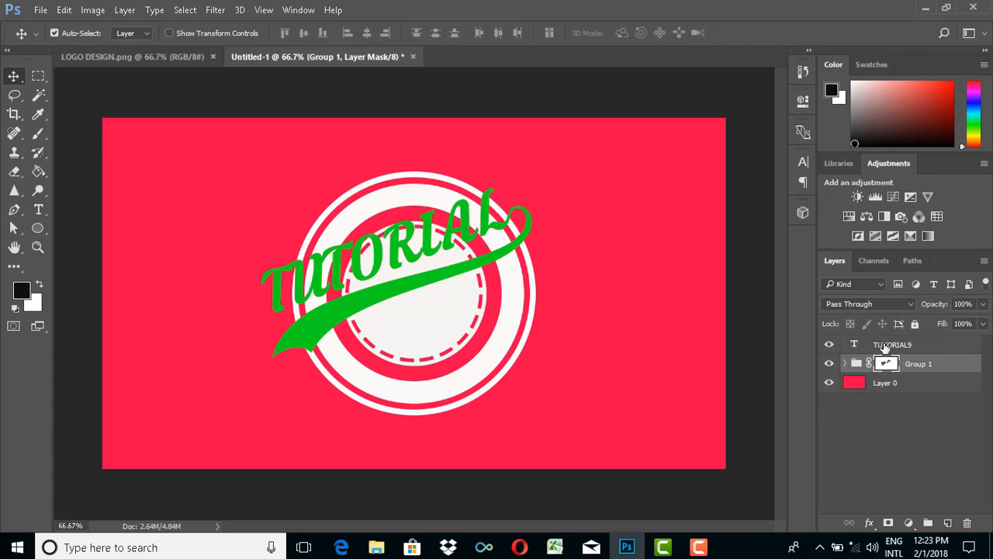
{"action": "left_click", "coordinate": [829, 345]}
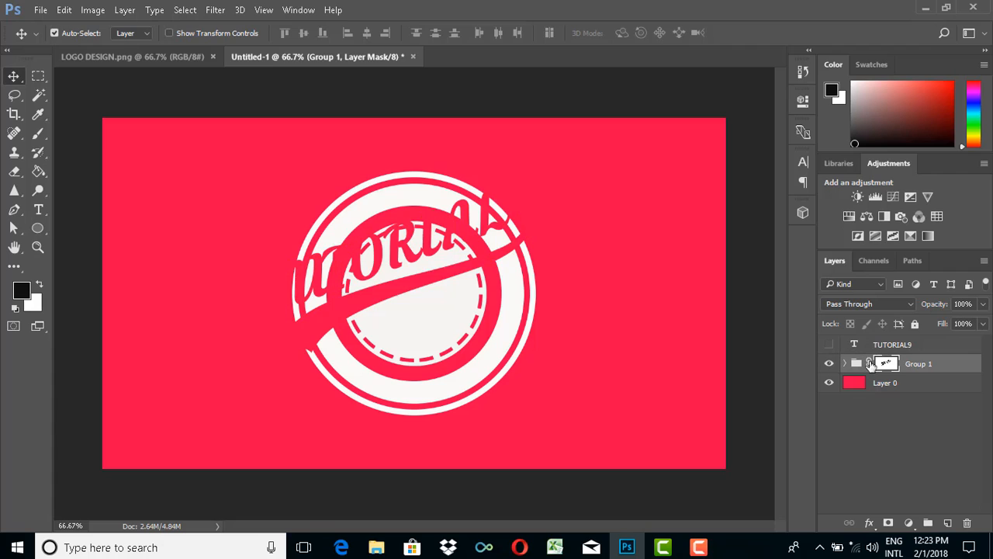
{"action": "left_click", "coordinate": [893, 346]}
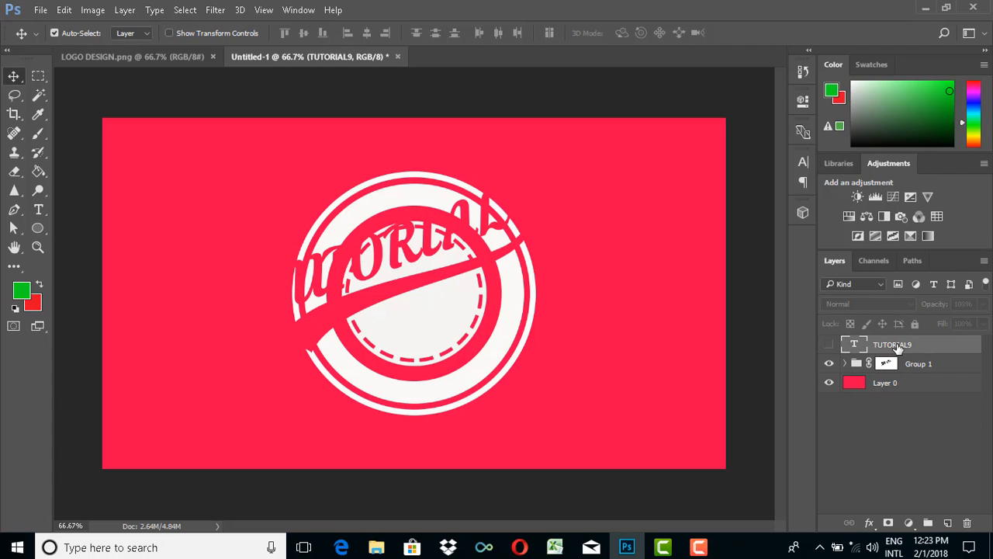
{"action": "left_click", "coordinate": [829, 346]}
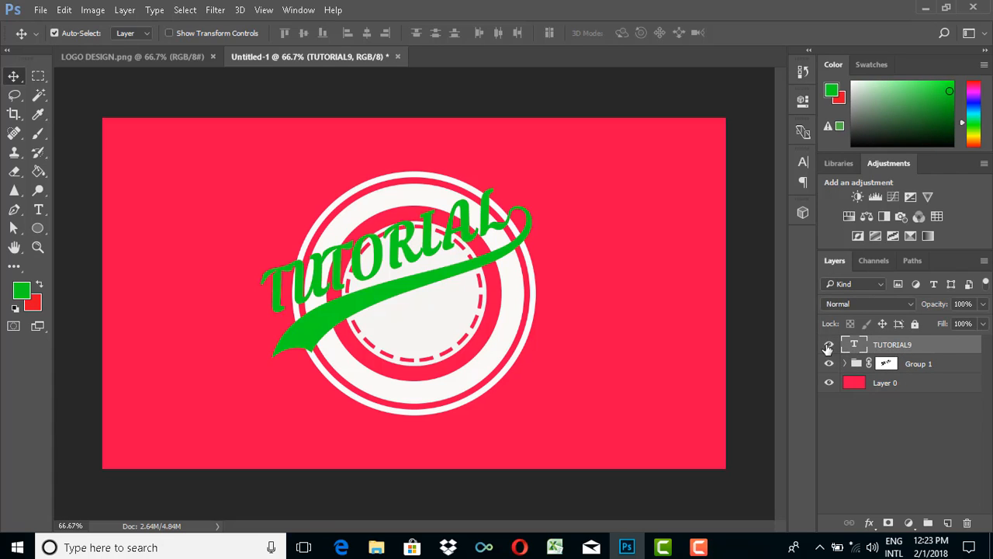
{"action": "left_click", "coordinate": [983, 330]}
{"action": "left_click_drag", "start_coordinate": [982, 343], "coordinate": [914, 346]}
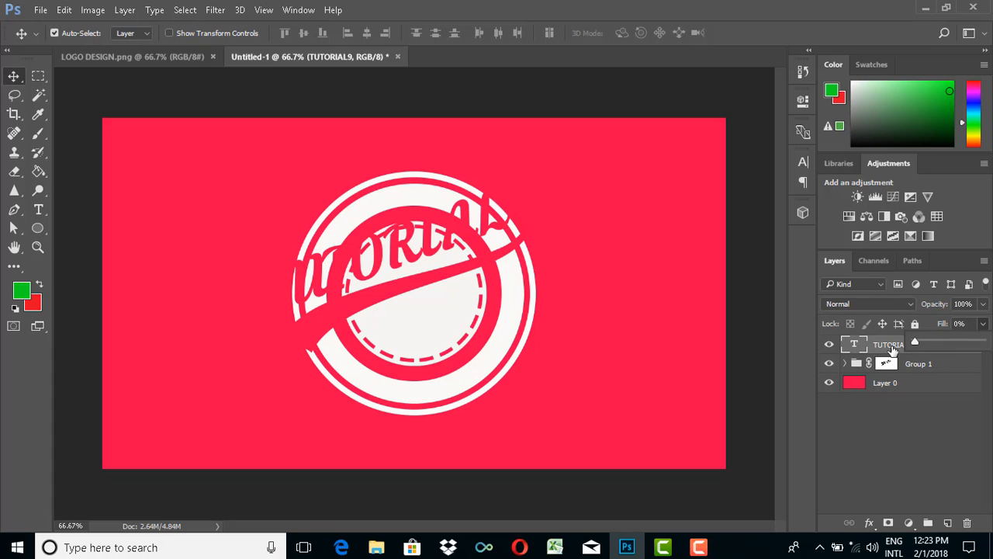
{"action": "left_click", "coordinate": [887, 346]}
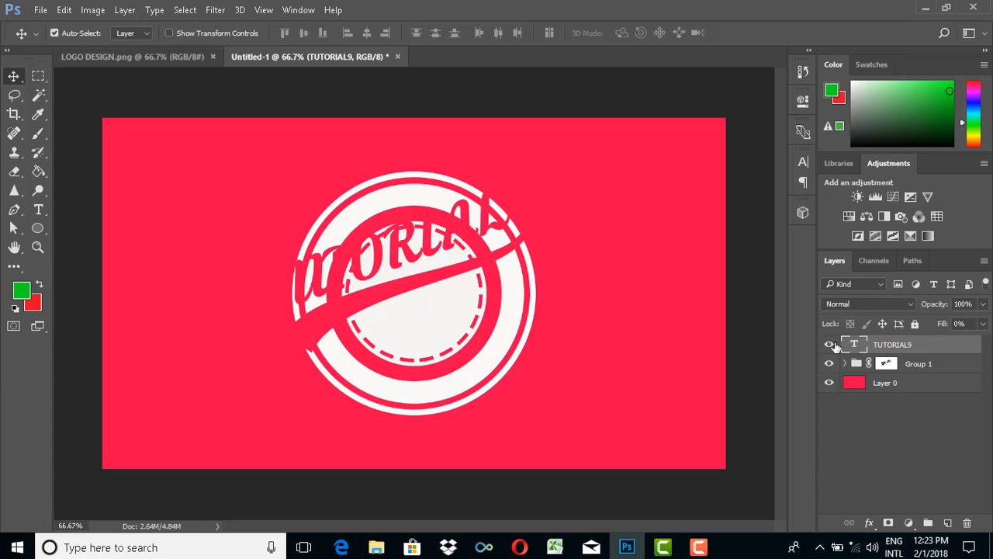
- Add a Stroke effect to the TUTORIAL9 layer and open its settings, keeping the lettering uncovered by the dialog
{"action": "right_click", "coordinate": [887, 348]}
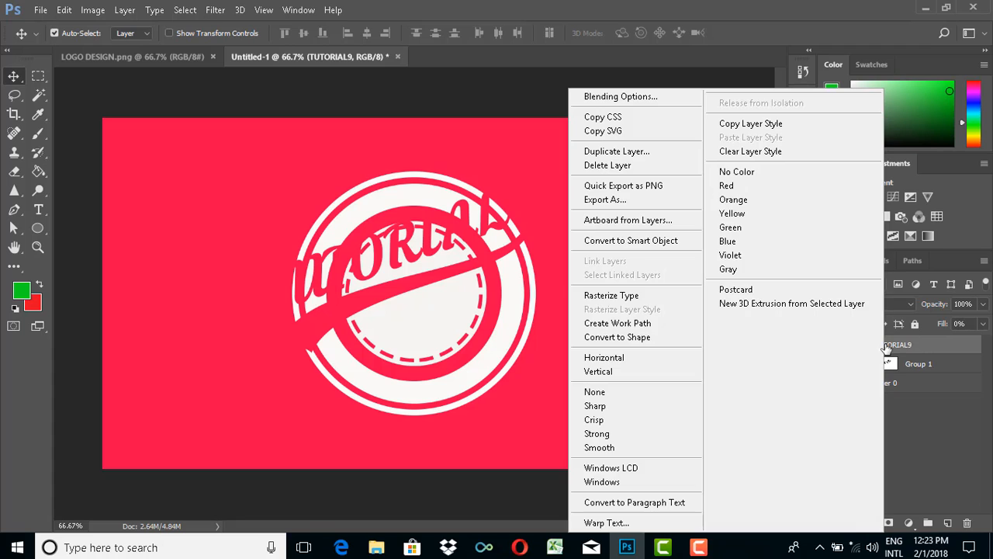
{"action": "left_click", "coordinate": [632, 99]}
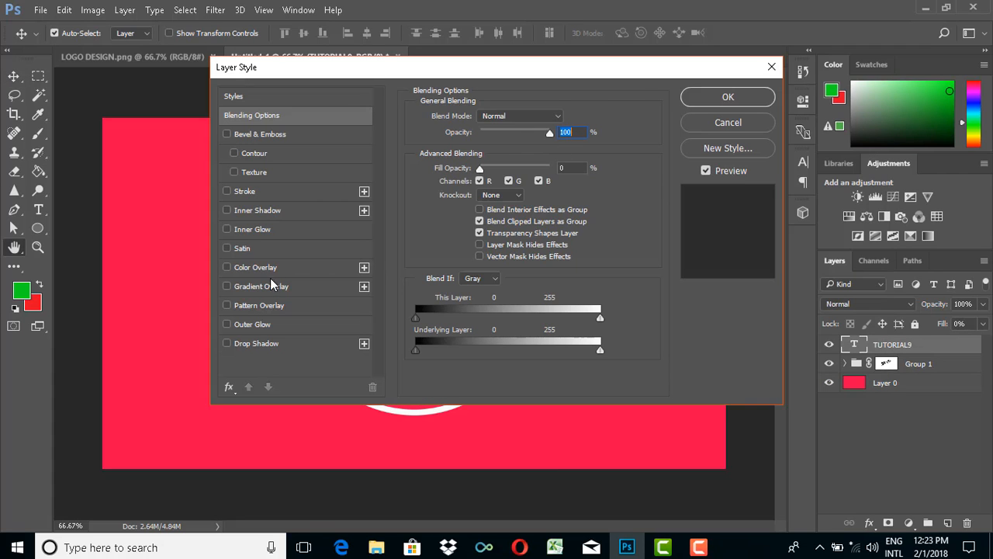
{"action": "left_click", "coordinate": [238, 193]}
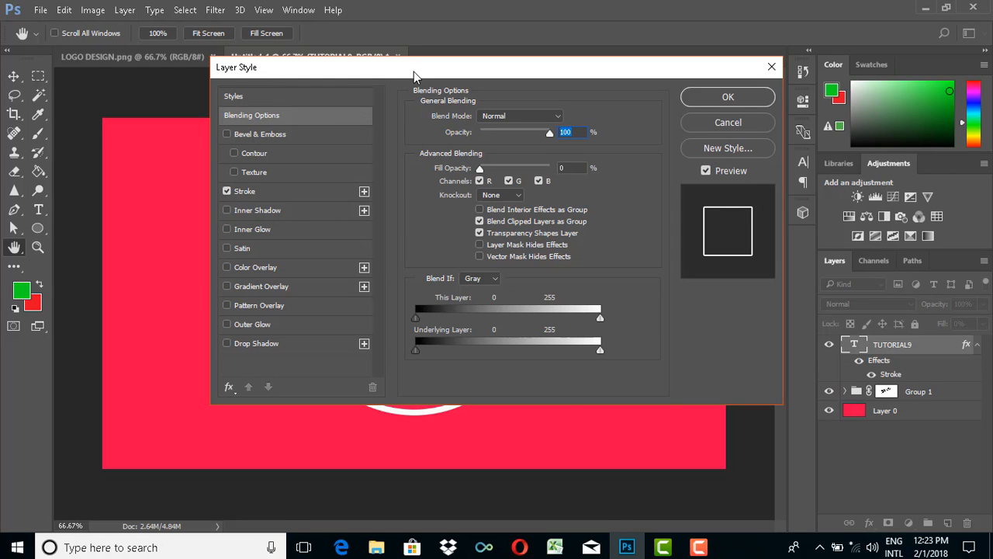
{"action": "left_click_drag", "start_coordinate": [418, 78], "coordinate": [748, 72]}
{"action": "left_click_drag", "start_coordinate": [673, 78], "coordinate": [727, 75]}
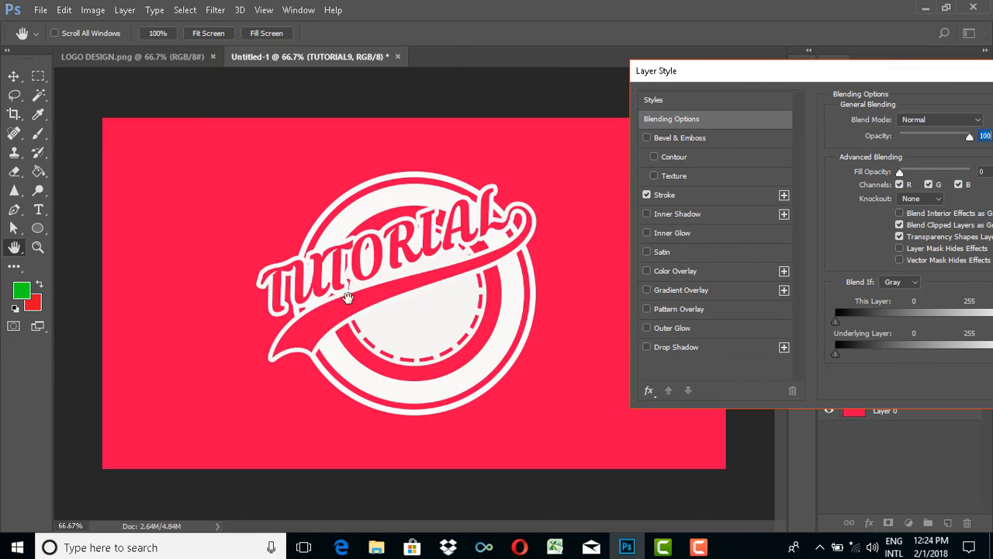
{"action": "left_click_drag", "start_coordinate": [831, 78], "coordinate": [778, 79]}
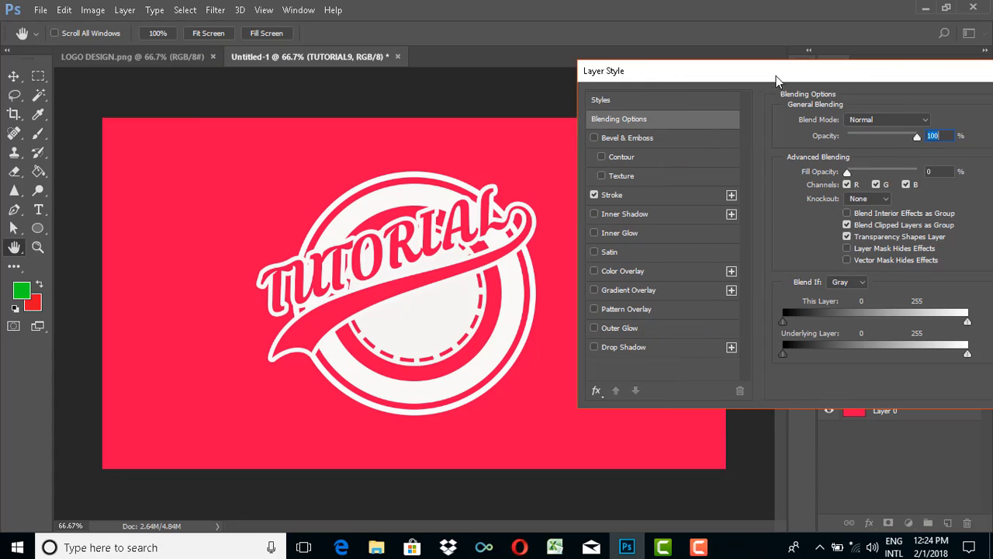
{"action": "left_click", "coordinate": [619, 195]}
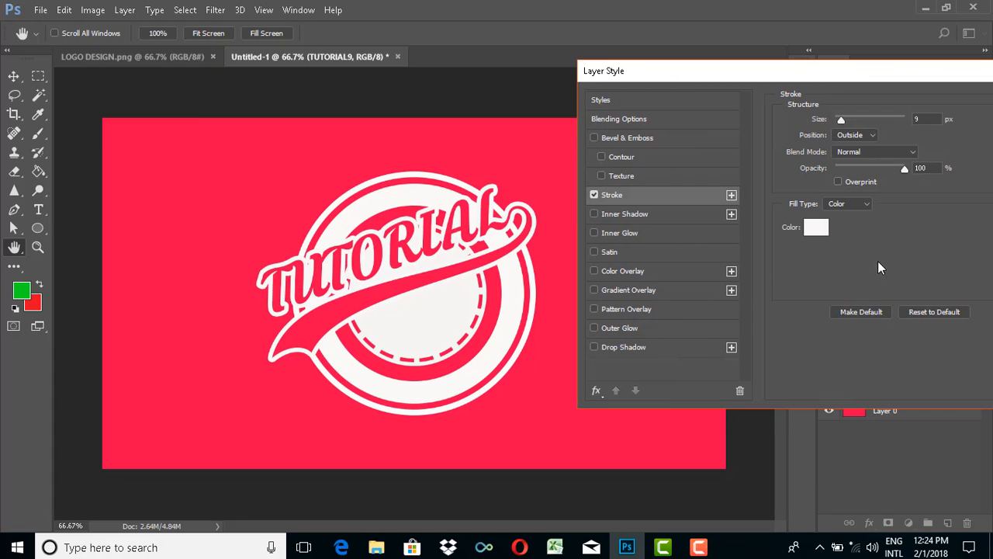
- Try dark red b01e1e as the stroke colour and return it to near-white f9f7f7
{"action": "left_click", "coordinate": [816, 227]}
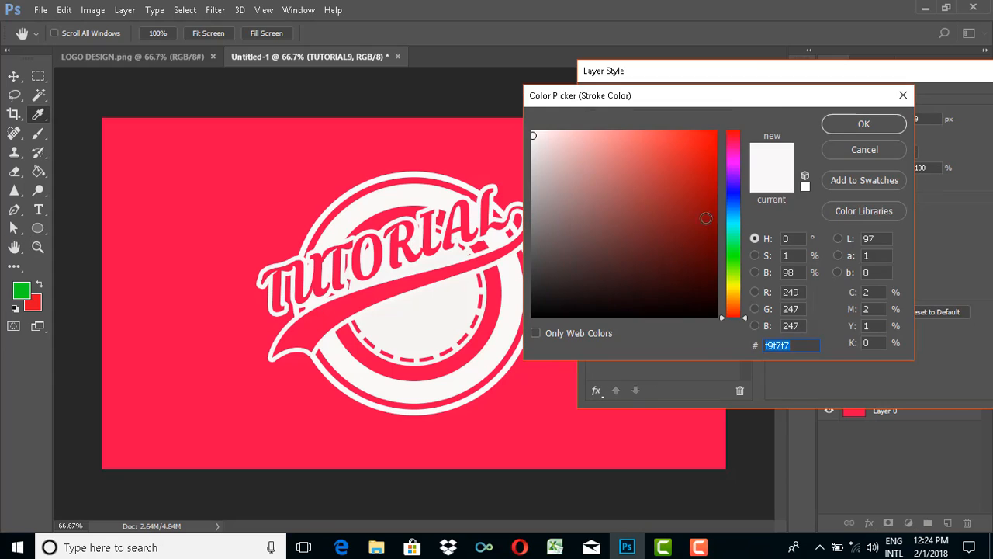
{"action": "left_click", "coordinate": [686, 188]}
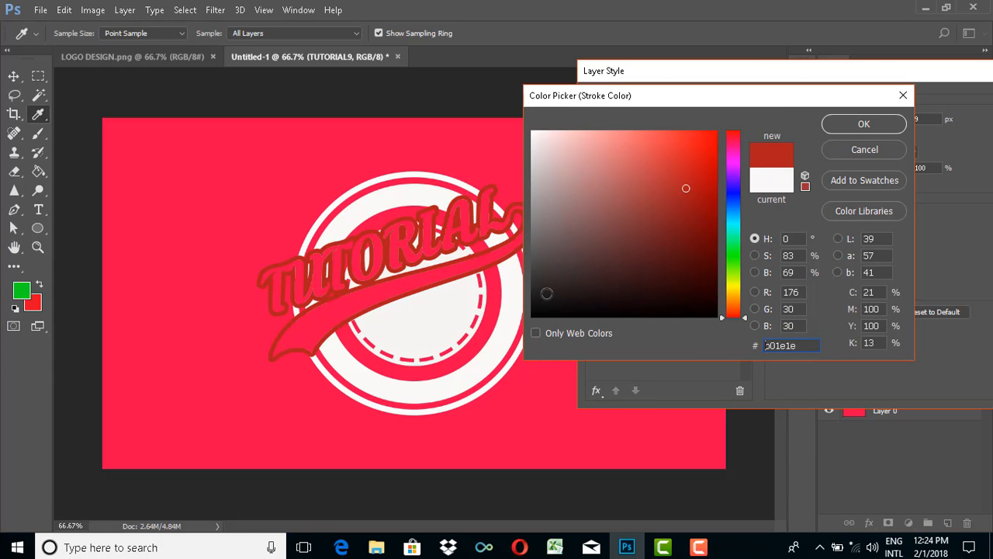
{"action": "left_click_drag", "start_coordinate": [545, 291], "coordinate": [539, 138]}
{"action": "left_click", "coordinate": [775, 179]}
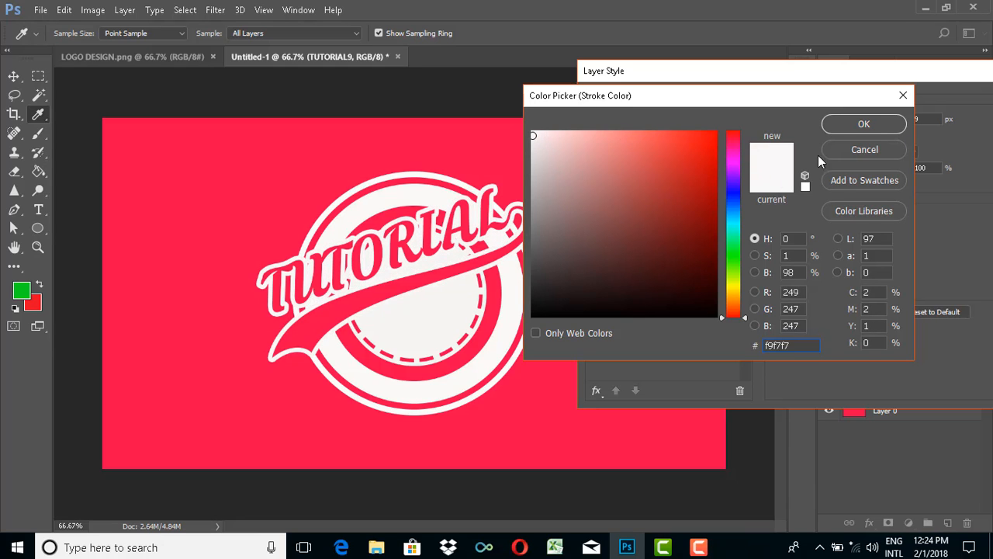
{"action": "left_click", "coordinate": [854, 124]}
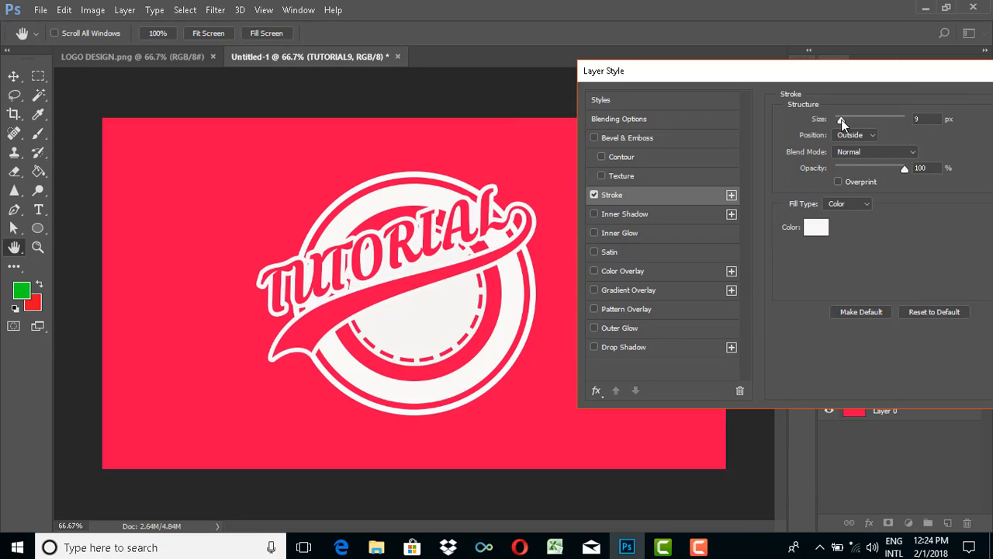
- Use a 9 px stroke size with the Outside position and apply the layer style to the lettering
{"action": "mouse_move", "coordinate": [844, 120]}
{"action": "left_mouse_down"}
{"action": "mouse_move", "coordinate": [879, 117]}
{"action": "mouse_move", "coordinate": [841, 123]}
{"action": "left_mouse_up"}
{"action": "left_click_drag", "start_coordinate": [884, 66], "coordinate": [827, 77]}
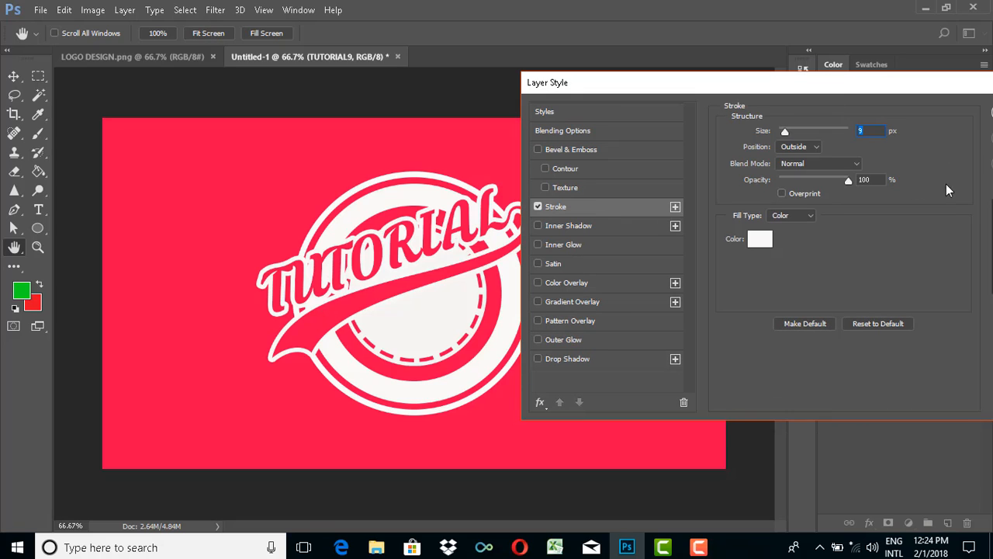
{"action": "left_click", "coordinate": [811, 148]}
{"action": "left_click", "coordinate": [788, 159]}
{"action": "left_click_drag", "start_coordinate": [871, 88], "coordinate": [792, 73]}
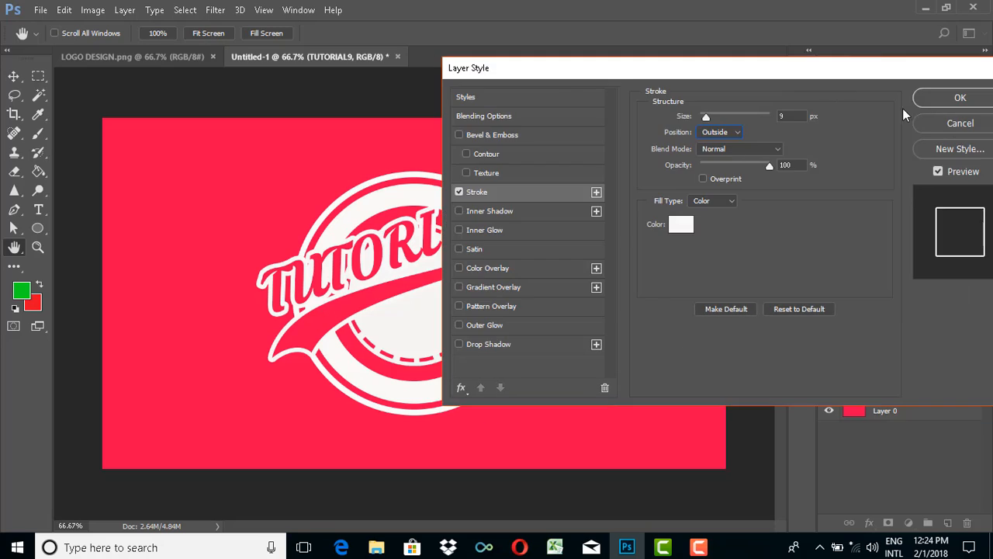
{"action": "left_click", "coordinate": [960, 99]}
{"action": "key", "text": "v"}
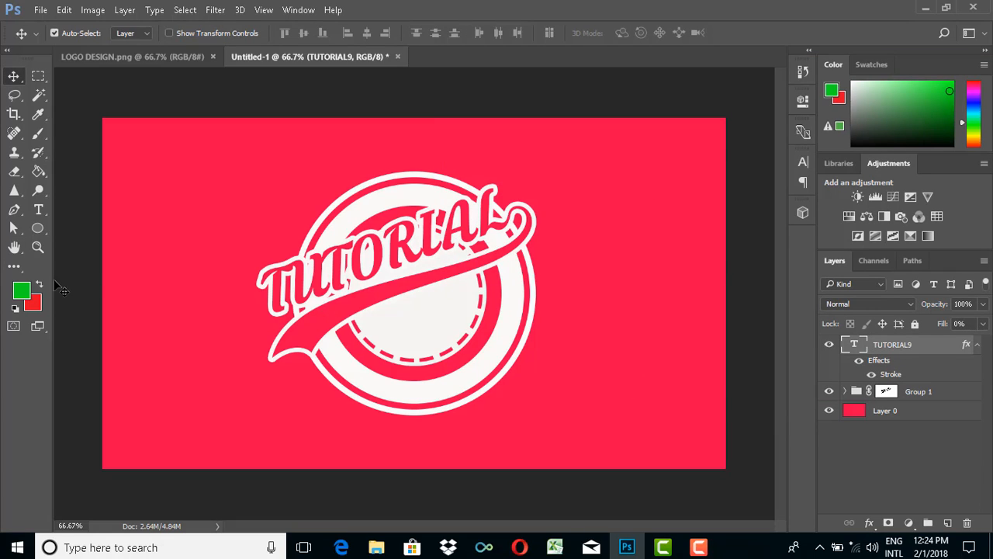
- Add the text OMG TECH in green Krinkes Regular at 36 pt on the empty background above and beside the emblem
{"action": "left_click", "coordinate": [39, 211]}
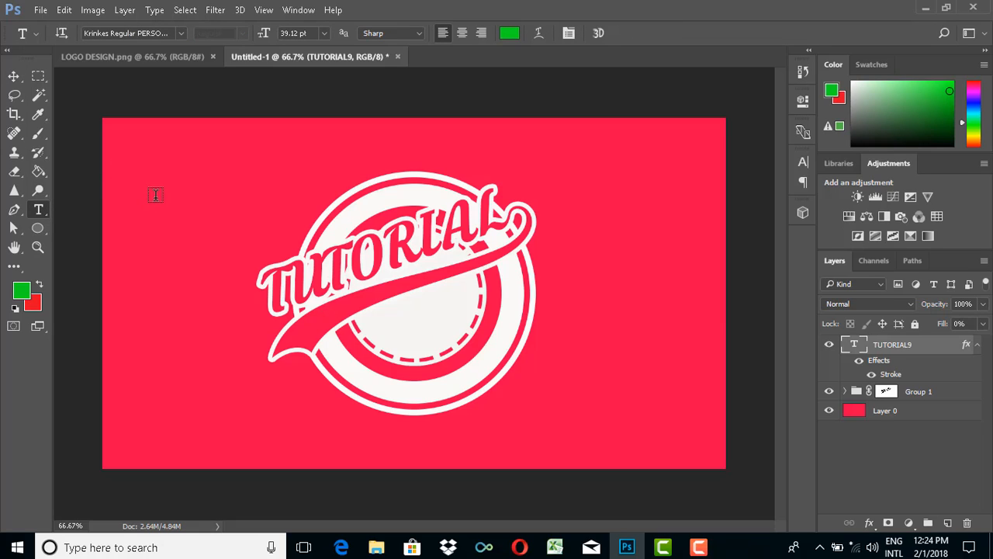
{"action": "left_click", "coordinate": [155, 195]}
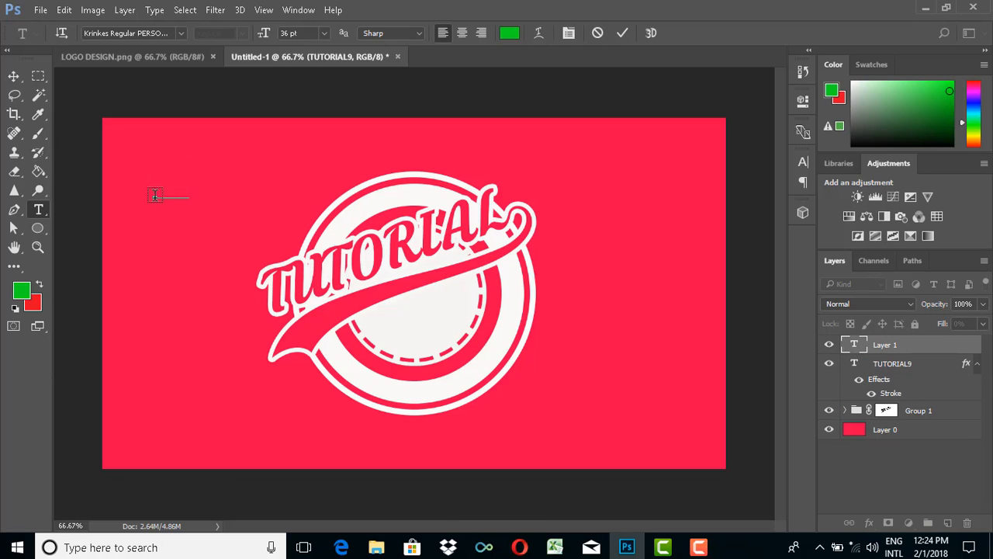
{"action": "type", "text": "OMG TECH"}
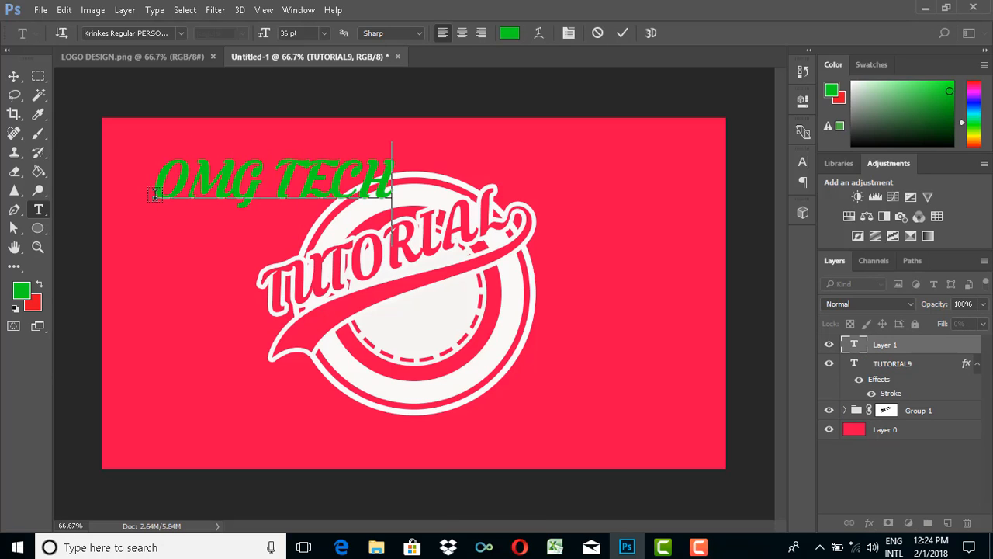
{"action": "left_click", "coordinate": [622, 34]}
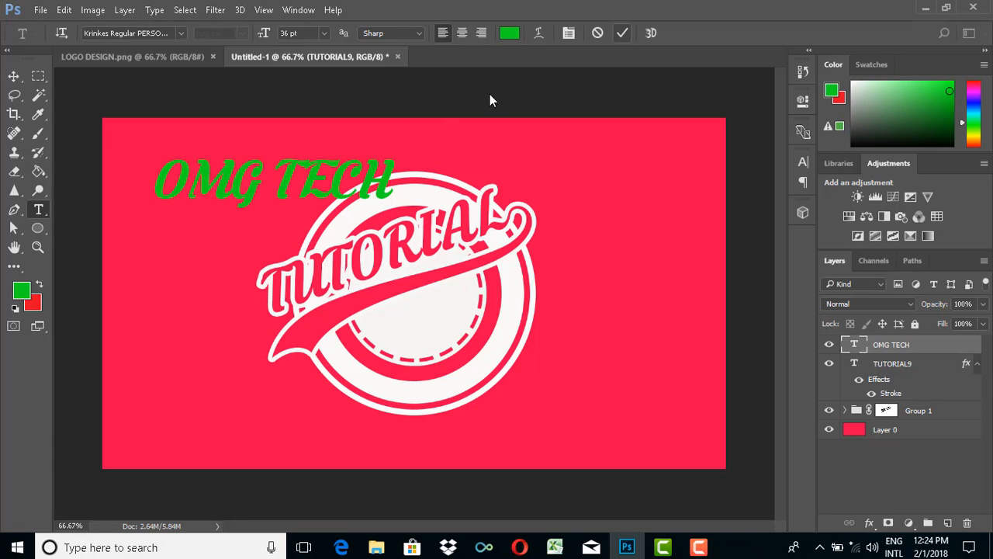
- Fit the OMG TECH text inside the dashed circle beneath the swash, scaled to about 46% and rotated to about -19.5°
{"action": "left_click", "coordinate": [13, 76]}
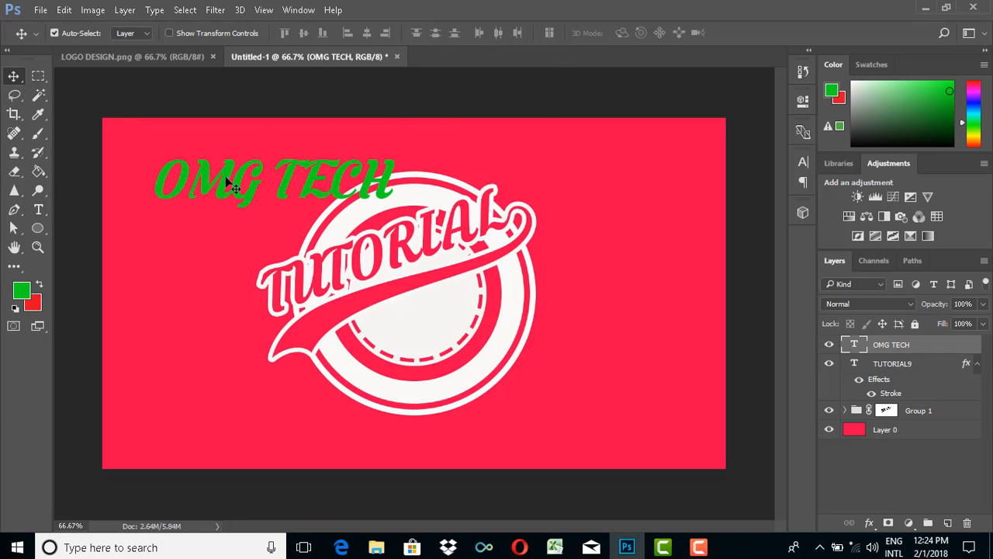
{"action": "left_click_drag", "start_coordinate": [227, 183], "coordinate": [413, 351]}
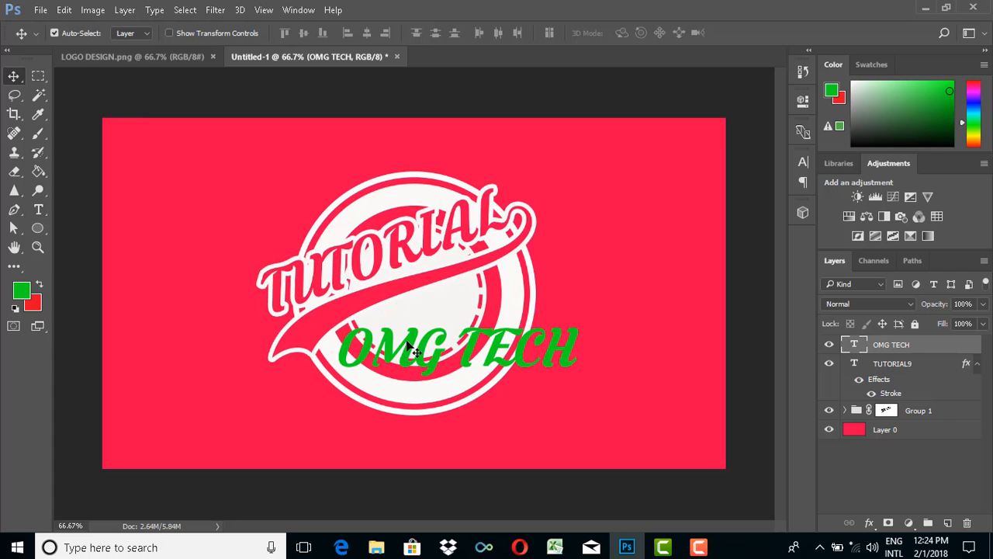
{"action": "key", "text": "ctrl+t"}
{"action": "left_click_drag", "start_coordinate": [492, 287], "coordinate": [458, 279]}
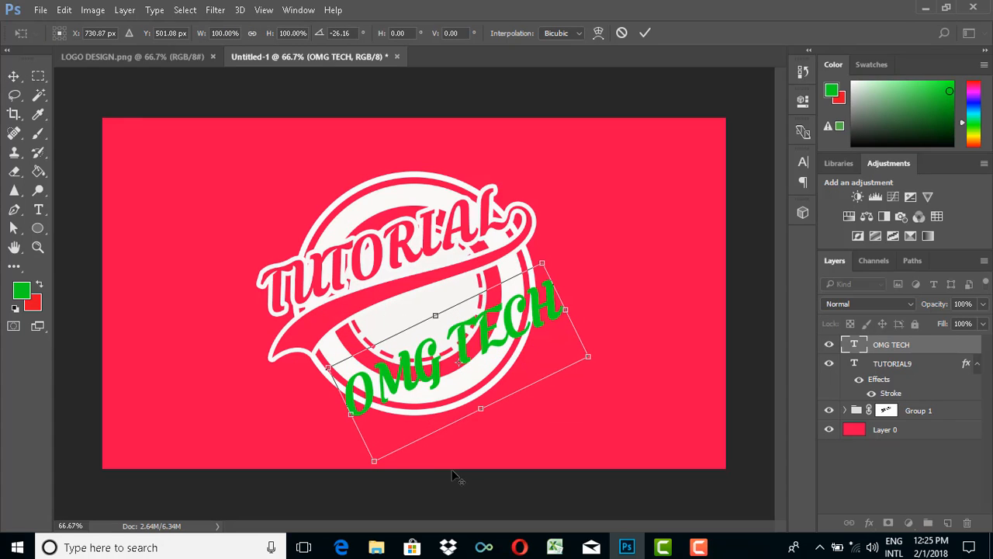
{"action": "left_click_drag", "start_coordinate": [374, 461], "coordinate": [418, 408]}
{"action": "left_click_drag", "start_coordinate": [456, 365], "coordinate": [431, 327]}
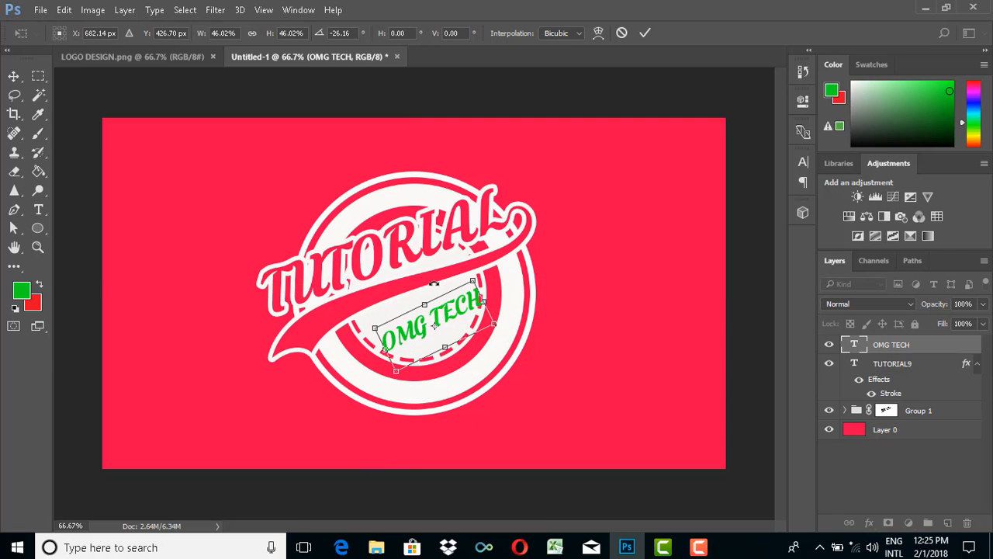
{"action": "left_click_drag", "start_coordinate": [434, 284], "coordinate": [439, 286]}
{"action": "left_click_drag", "start_coordinate": [452, 328], "coordinate": [446, 322]}
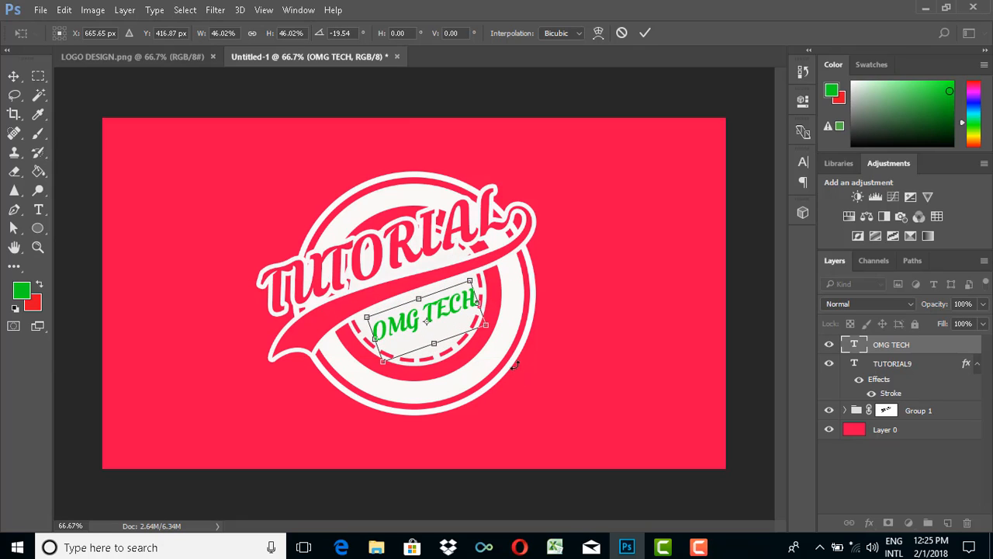
{"action": "left_click", "coordinate": [645, 33]}
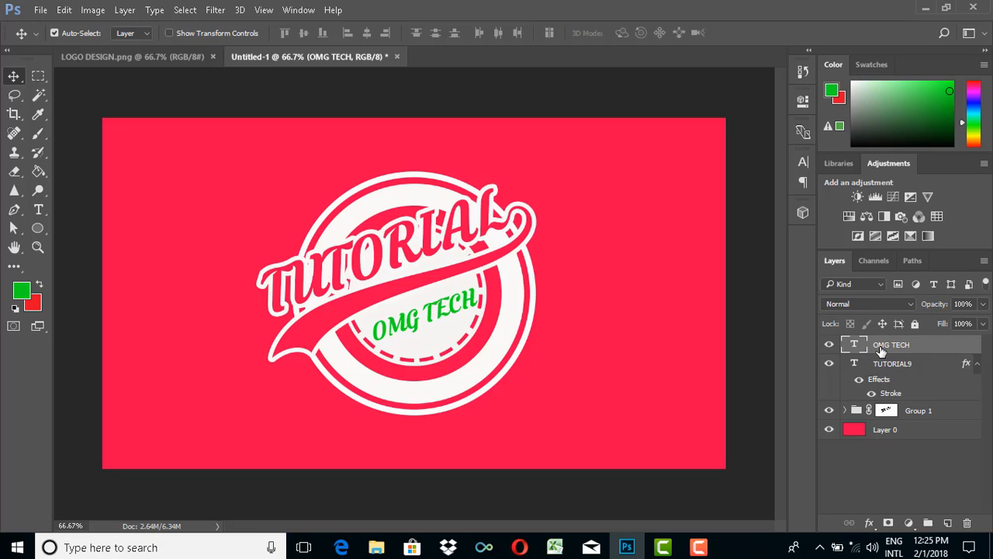
- Load the OMG TECH lettering as a selection and hide its text layer
{"action": "key", "text": "ctrl"}
{"action": "left_click", "coordinate": [854, 347], "text": "ctrl"}
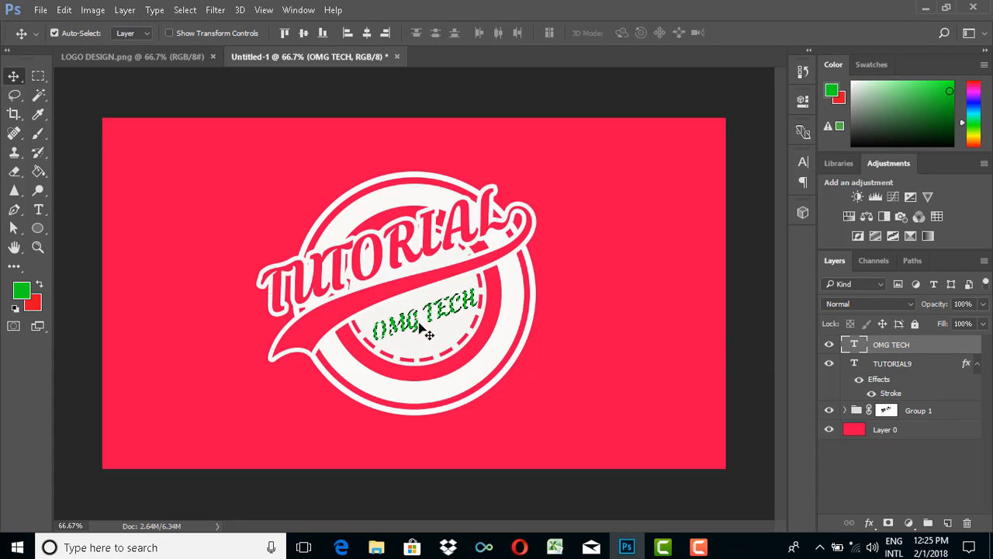
{"action": "left_click", "coordinate": [829, 344]}
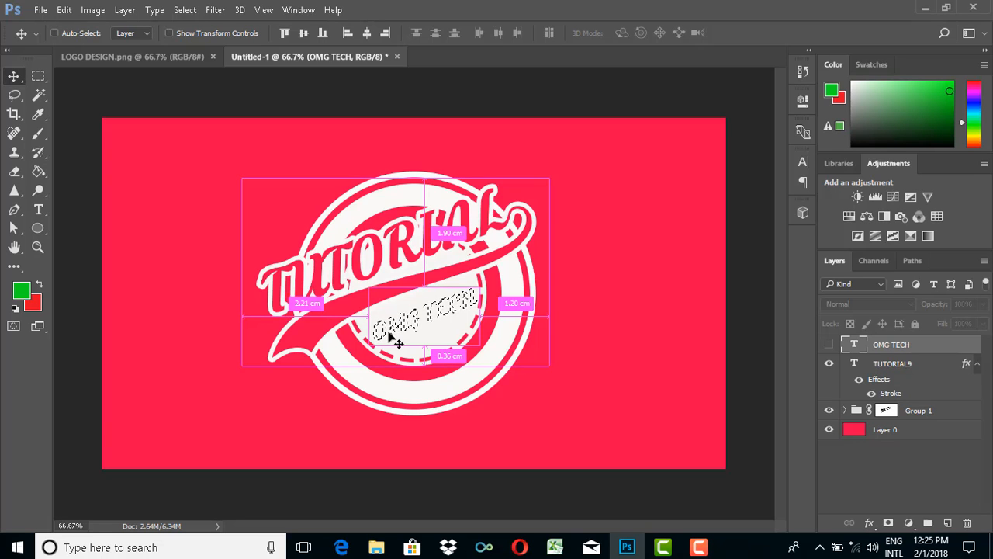
{"action": "scroll", "coordinate": [393, 341], "scroll_direction": "up", "scroll_amount": 3}
{"action": "scroll", "coordinate": [332, 336], "scroll_direction": "down", "scroll_amount": 1}
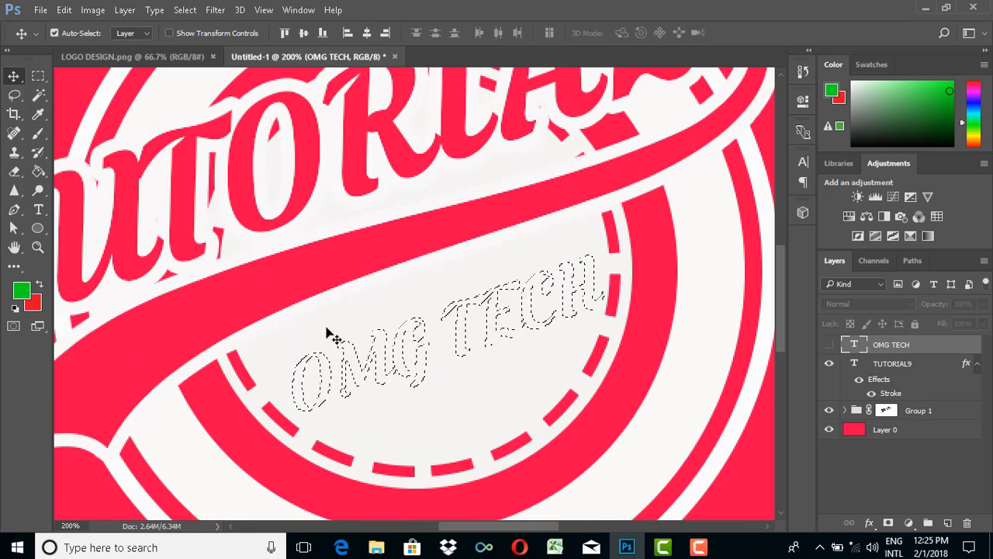
{"action": "scroll", "coordinate": [434, 366], "scroll_direction": "down", "scroll_amount": 1}
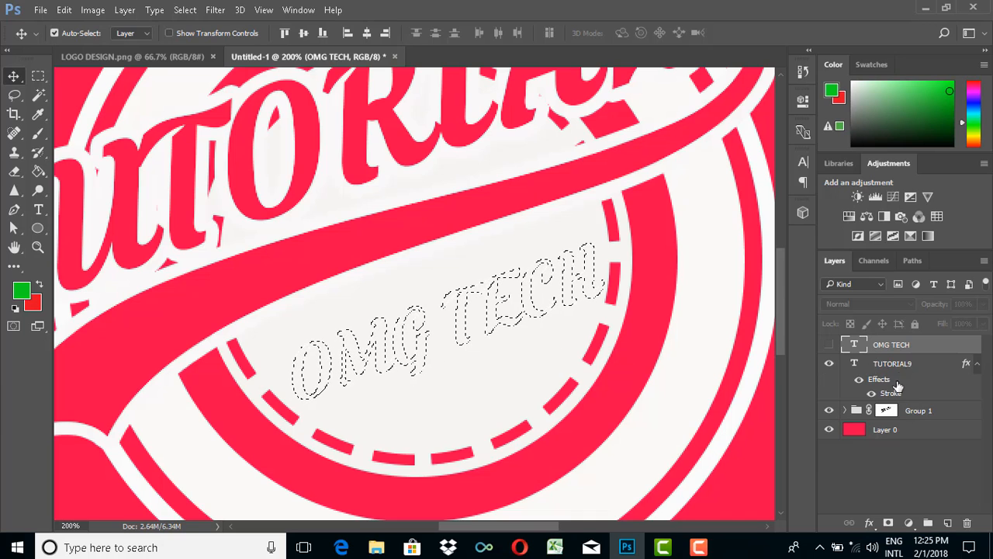
{"action": "left_click", "coordinate": [829, 344]}
{"action": "left_click", "coordinate": [828, 344]}
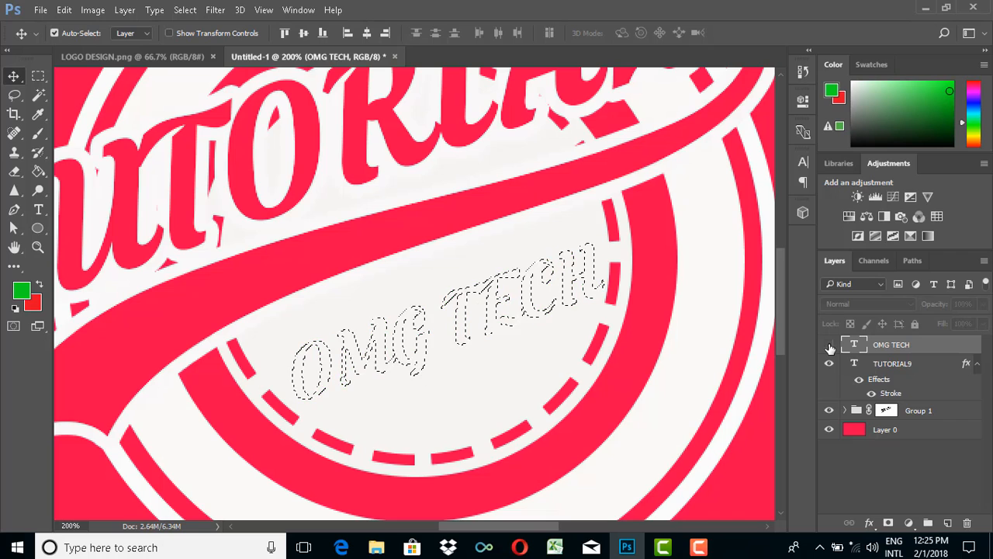
- Target the layer mask of Group 1 and set the foreground colour to near-black 0a0909
{"action": "left_click", "coordinate": [887, 410]}
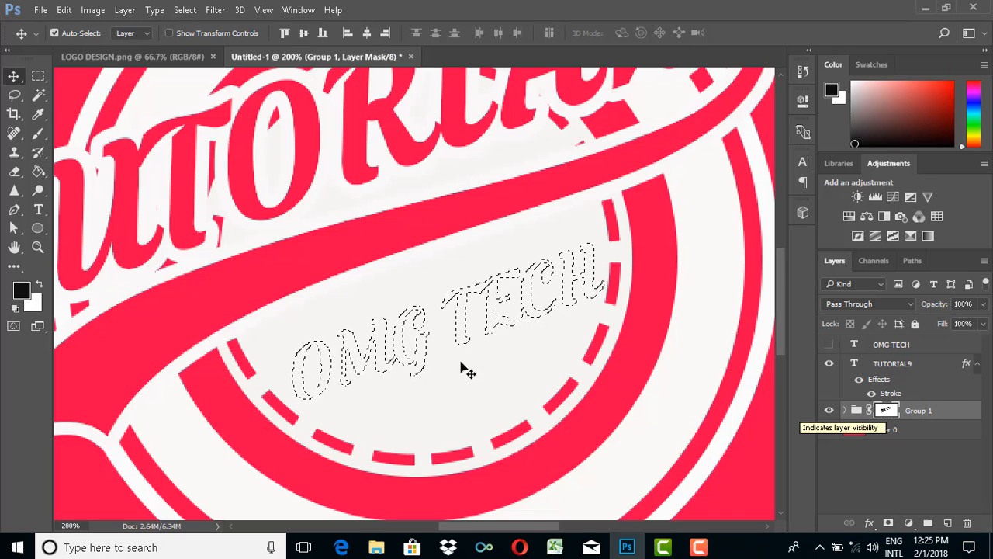
{"action": "left_click", "coordinate": [21, 290]}
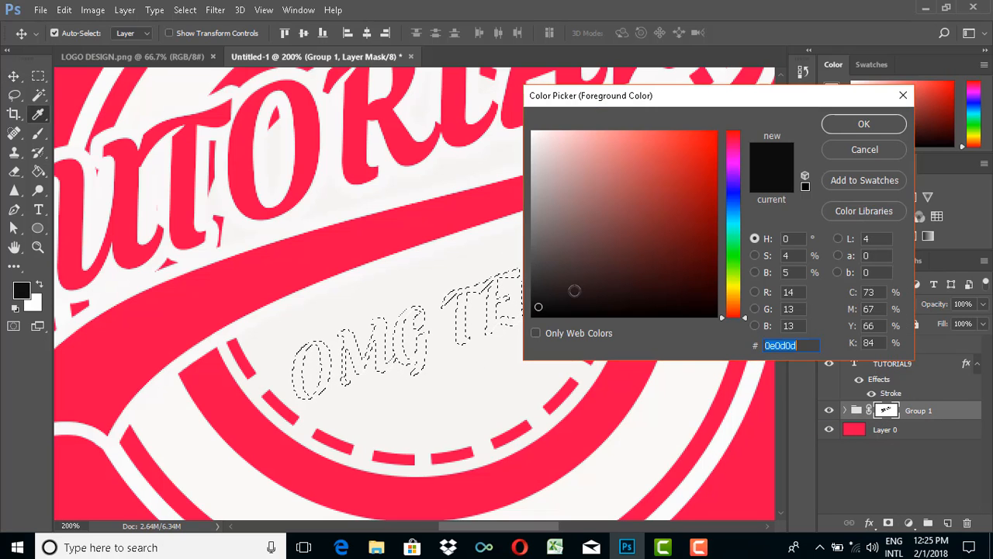
{"action": "left_click", "coordinate": [556, 310]}
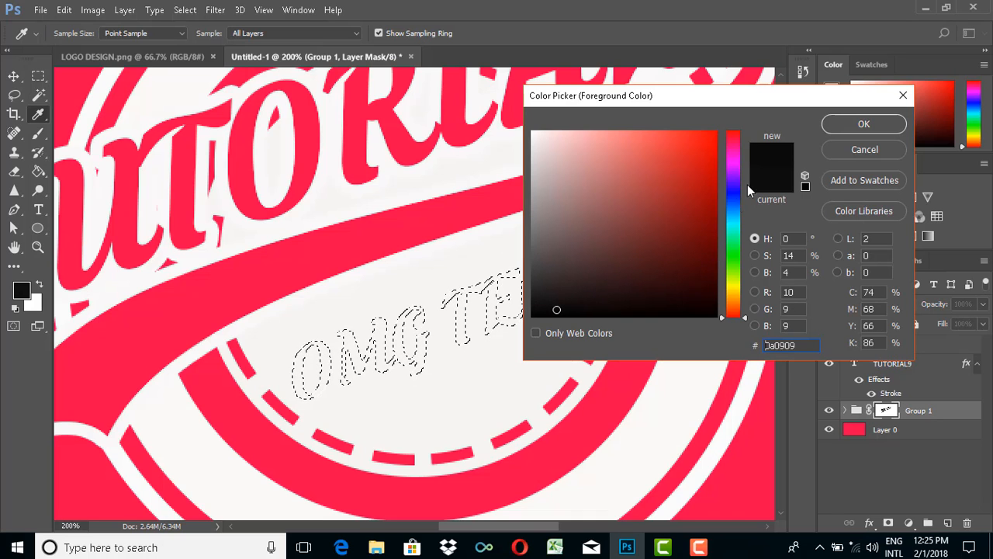
{"action": "left_click", "coordinate": [862, 132]}
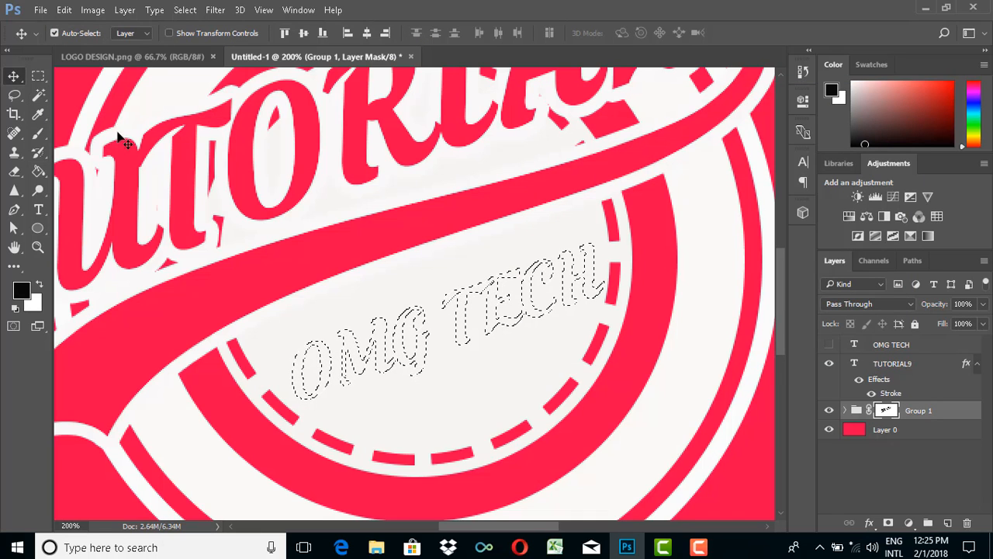
- Paint inside the OMG TECH selection on the Group 1 mask with a 10 px Brush to cut out the letters
{"action": "left_click", "coordinate": [42, 139]}
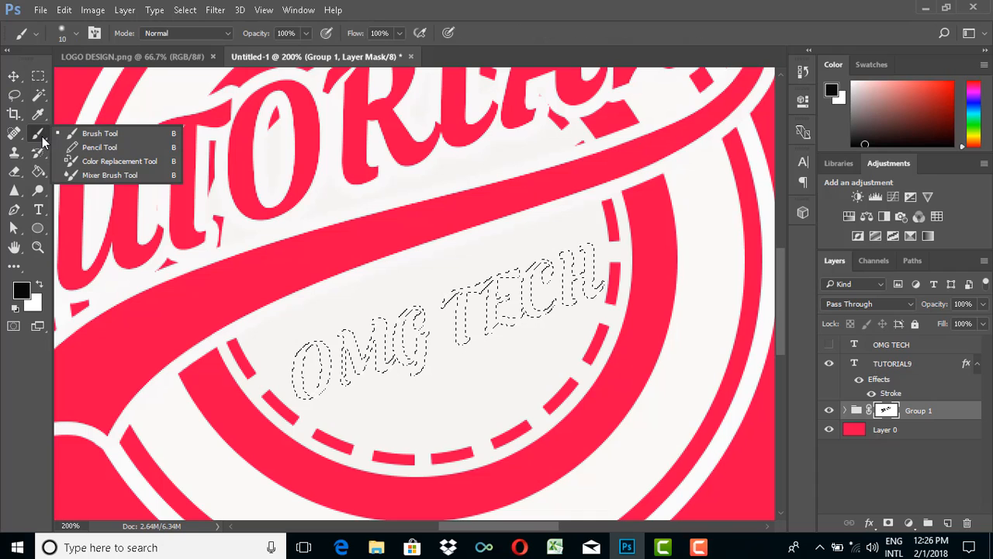
{"action": "left_click", "coordinate": [92, 136]}
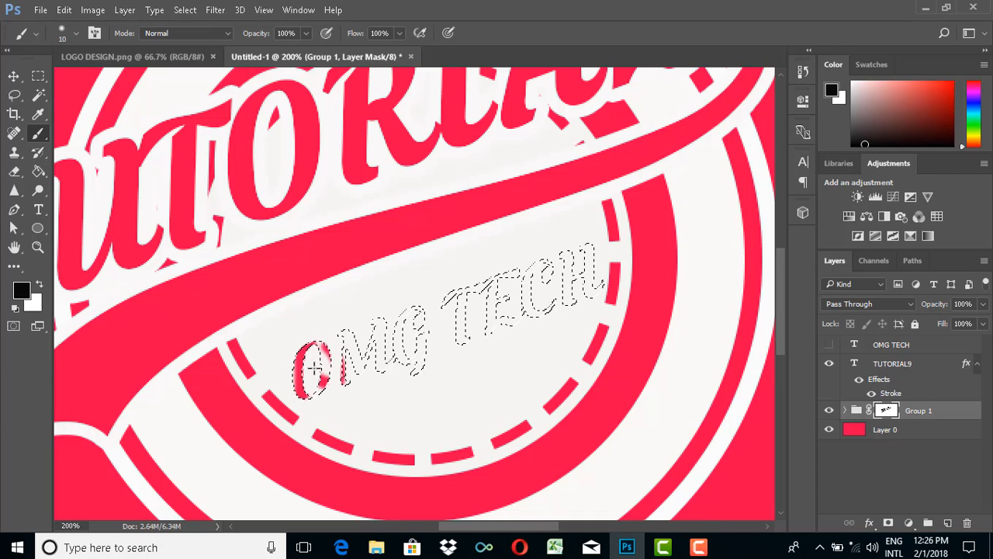
{"action": "mouse_move", "coordinate": [320, 381]}
{"action": "left_mouse_down"}
{"action": "mouse_move", "coordinate": [312, 397]}
{"action": "mouse_move", "coordinate": [351, 358]}
{"action": "mouse_move", "coordinate": [341, 335]}
{"action": "mouse_move", "coordinate": [365, 379]}
{"action": "mouse_move", "coordinate": [380, 322]}
{"action": "mouse_move", "coordinate": [402, 354]}
{"action": "mouse_move", "coordinate": [400, 330]}
{"action": "mouse_move", "coordinate": [423, 310]}
{"action": "mouse_move", "coordinate": [412, 350]}
{"action": "mouse_move", "coordinate": [451, 301]}
{"action": "mouse_move", "coordinate": [483, 283]}
{"action": "mouse_move", "coordinate": [459, 310]}
{"action": "mouse_move", "coordinate": [465, 342]}
{"action": "mouse_move", "coordinate": [512, 315]}
{"action": "mouse_move", "coordinate": [522, 281]}
{"action": "mouse_move", "coordinate": [501, 281]}
{"action": "mouse_move", "coordinate": [486, 335]}
{"action": "left_mouse_up"}
{"action": "mouse_move", "coordinate": [528, 311]}
{"action": "left_mouse_down"}
{"action": "mouse_move", "coordinate": [557, 262]}
{"action": "mouse_move", "coordinate": [533, 310]}
{"action": "mouse_move", "coordinate": [538, 329]}
{"action": "mouse_move", "coordinate": [565, 288]}
{"action": "mouse_move", "coordinate": [568, 302]}
{"action": "mouse_move", "coordinate": [588, 243]}
{"action": "mouse_move", "coordinate": [587, 289]}
{"action": "mouse_move", "coordinate": [599, 277]}
{"action": "mouse_move", "coordinate": [590, 305]}
{"action": "mouse_move", "coordinate": [560, 294]}
{"action": "mouse_move", "coordinate": [547, 272]}
{"action": "left_mouse_up"}
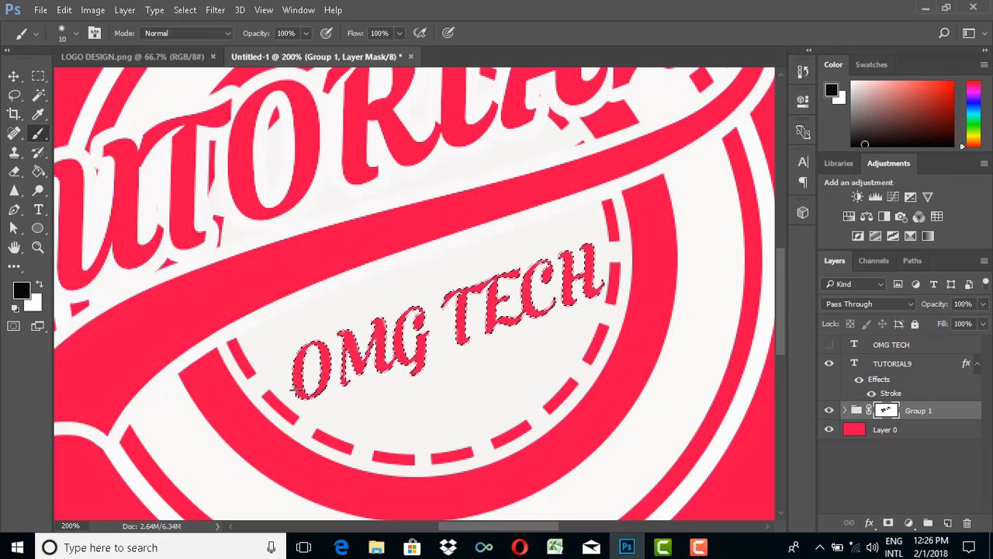
- Finish painting the OMG TECH cutout with a 53 px brush and deselect, keeping the text layer hidden
{"action": "left_click", "coordinate": [76, 33]}
{"action": "left_click_drag", "start_coordinate": [86, 80], "coordinate": [105, 80]}
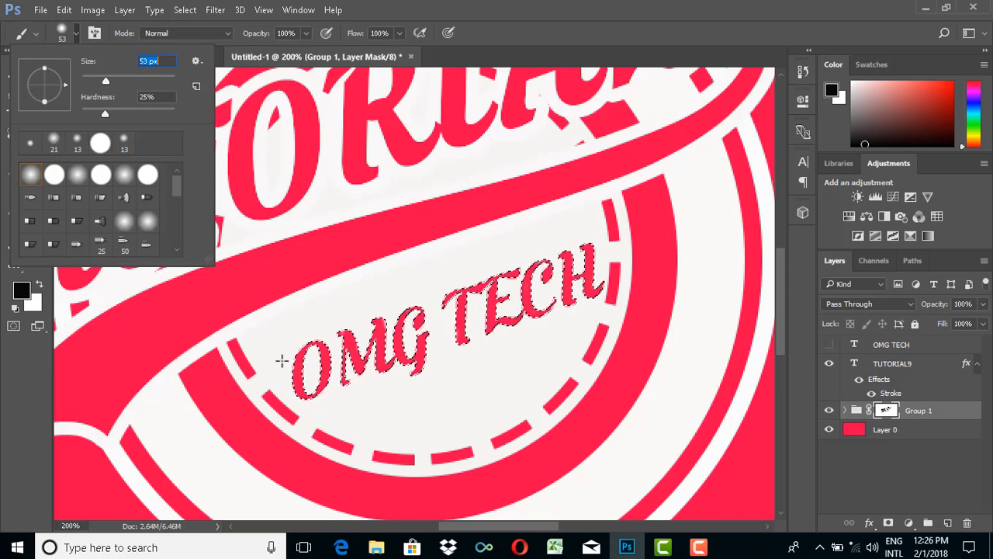
{"action": "key", "text": "Return"}
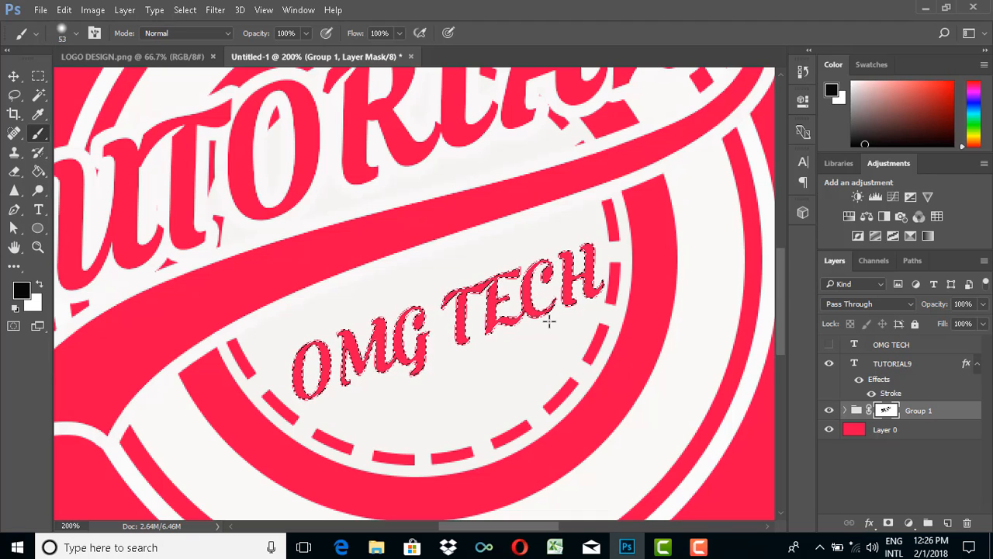
{"action": "key", "text": "ctrl+minus"}
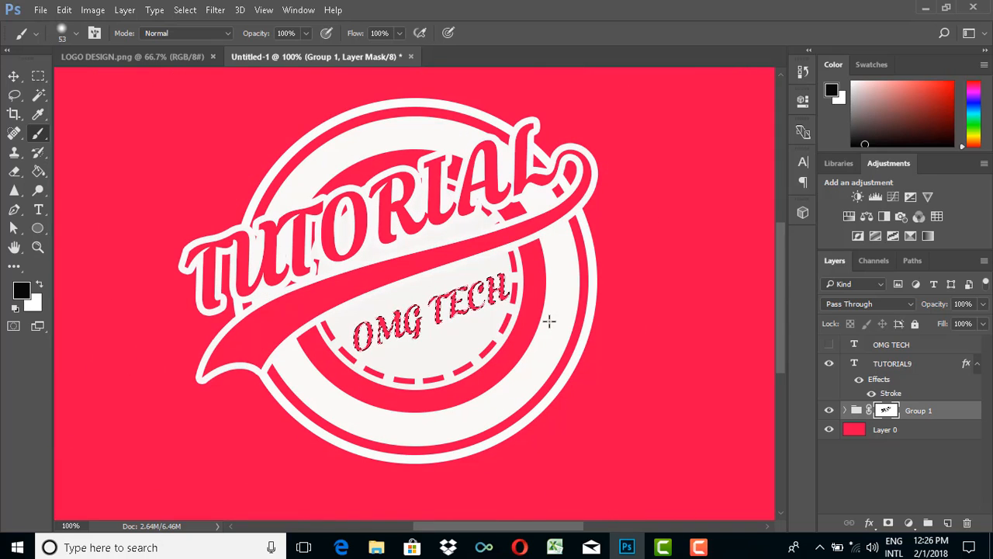
{"action": "key", "text": "ctrl+minus"}
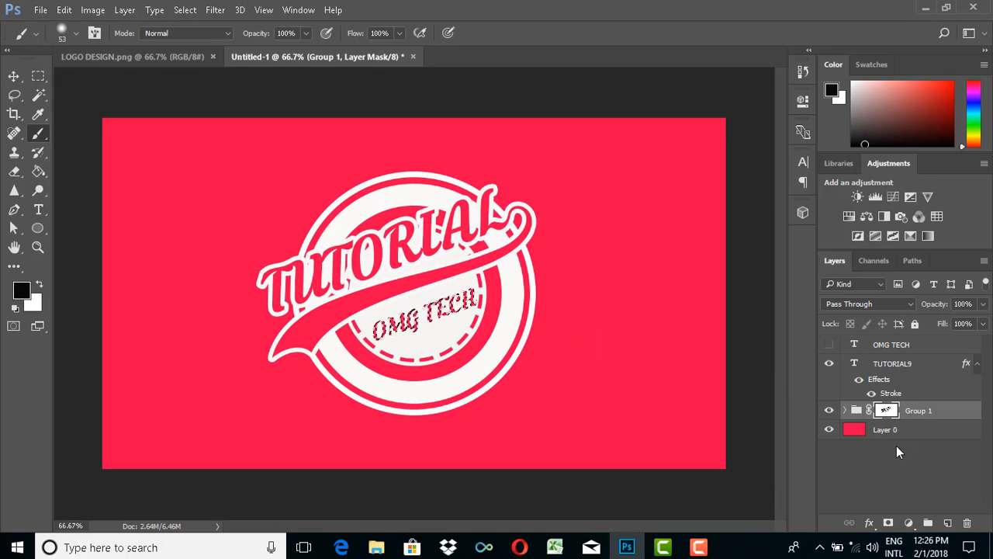
{"action": "key", "text": "ctrl+d"}
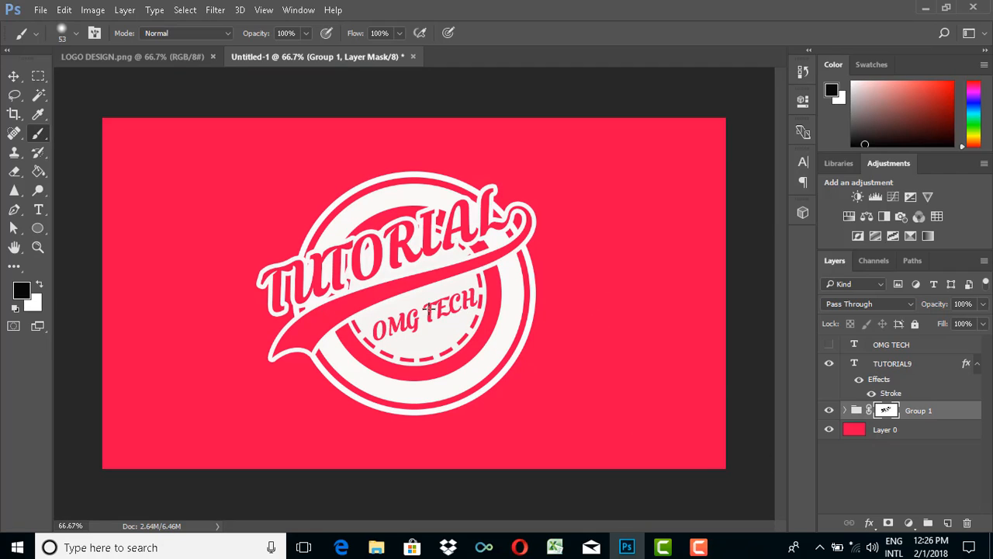
{"action": "left_click", "coordinate": [829, 345]}
{"action": "left_click", "coordinate": [831, 346]}
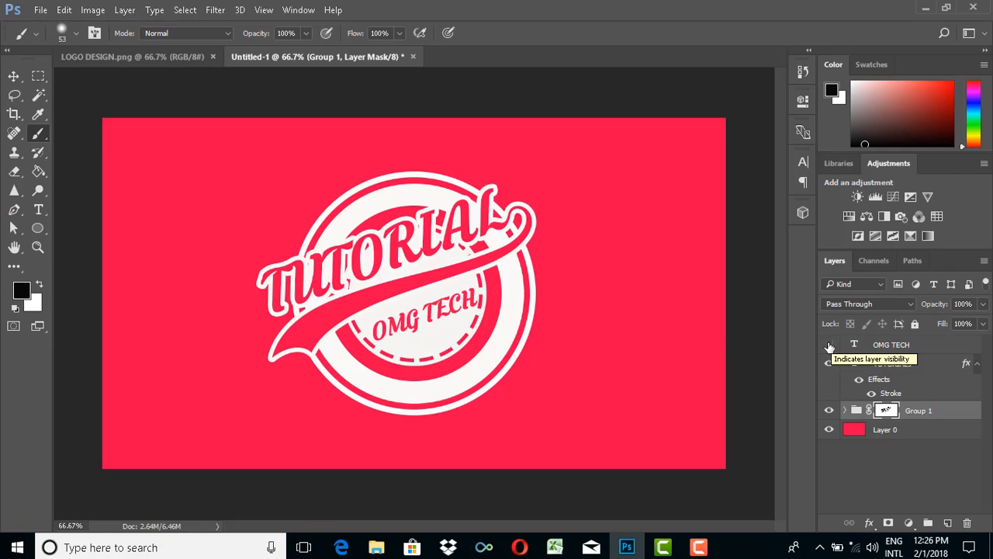
- Group the OMG TECH and TUTORIAL9 layers together with Group 1, check the new group's contents and collapse it
{"action": "left_click", "coordinate": [918, 412]}
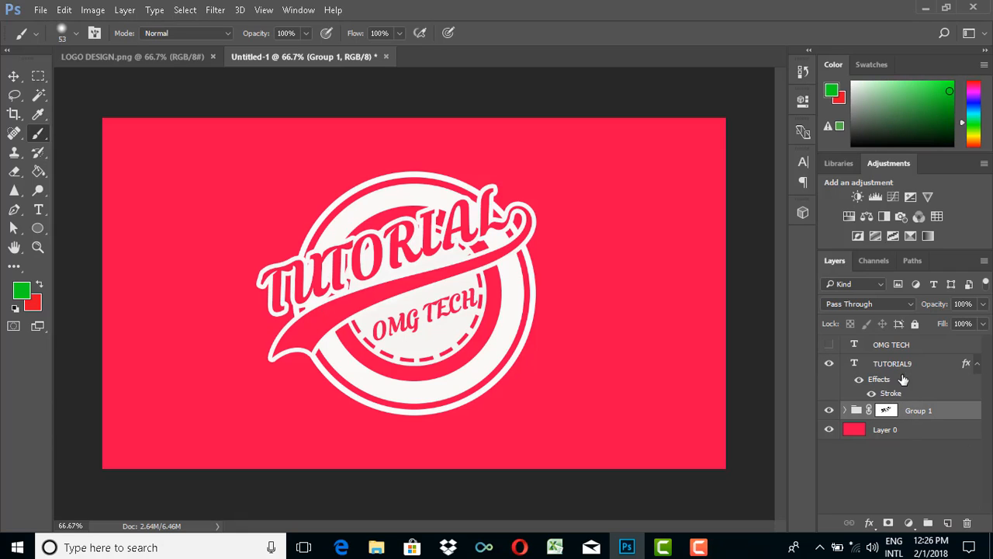
{"action": "left_click", "coordinate": [895, 347], "text": "shift"}
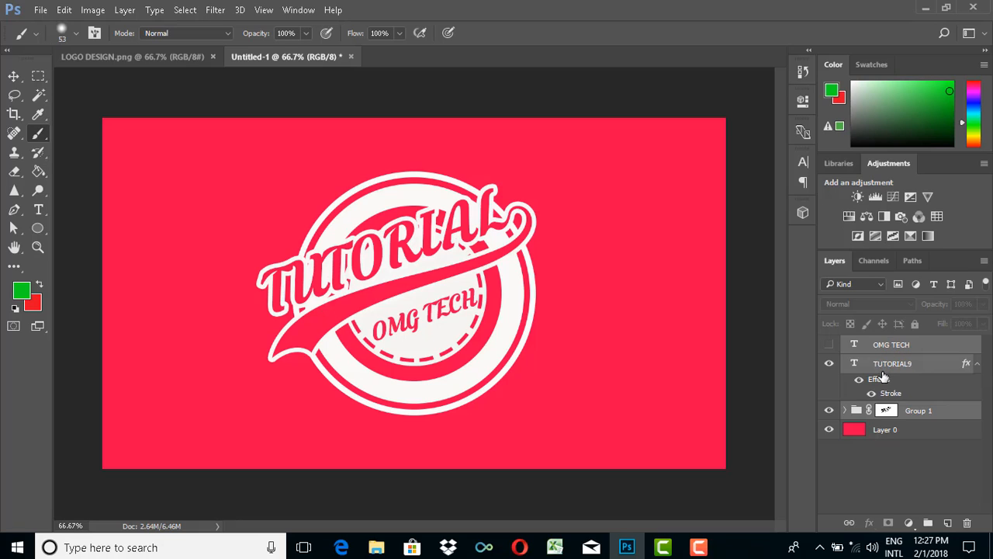
{"action": "key", "text": "ctrl+g"}
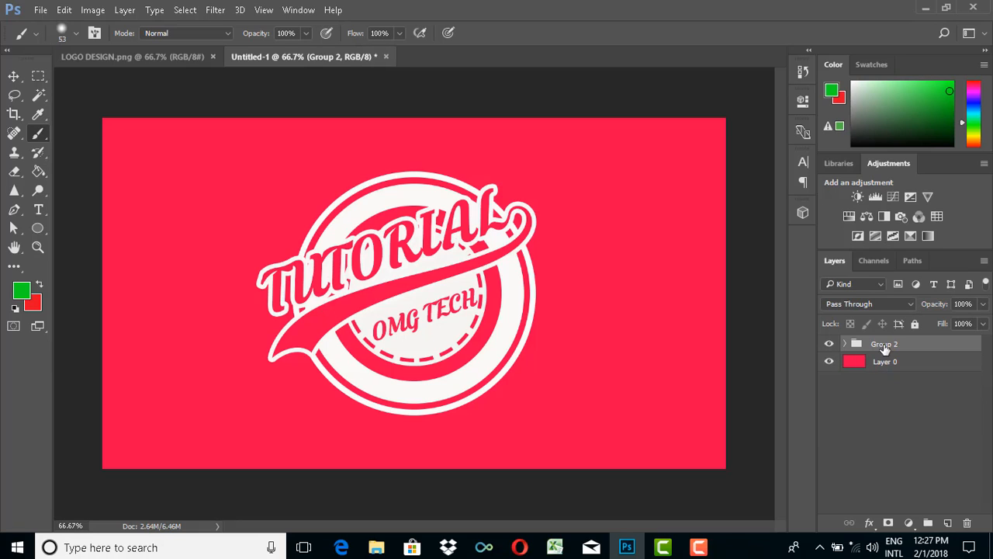
{"action": "left_click", "coordinate": [847, 344]}
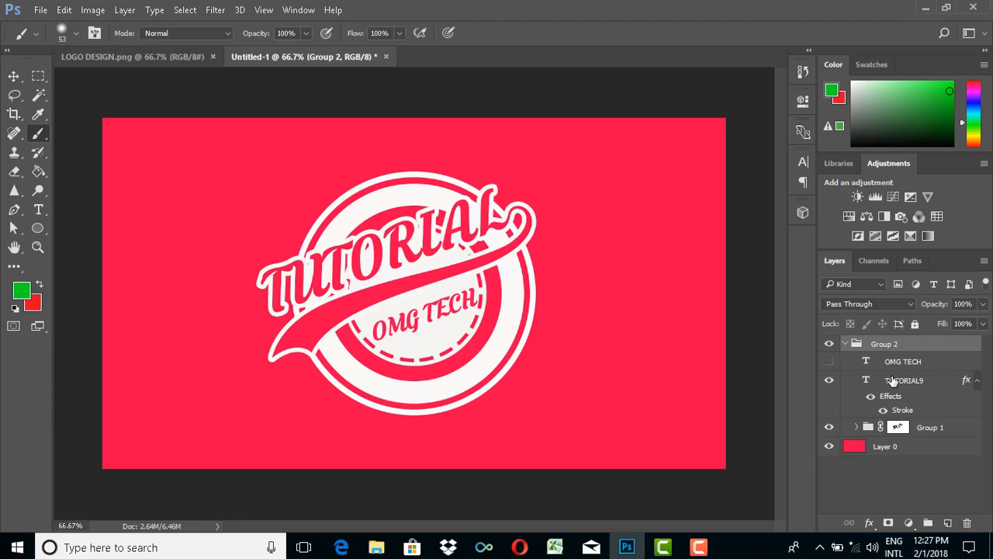
{"action": "left_click", "coordinate": [845, 344]}
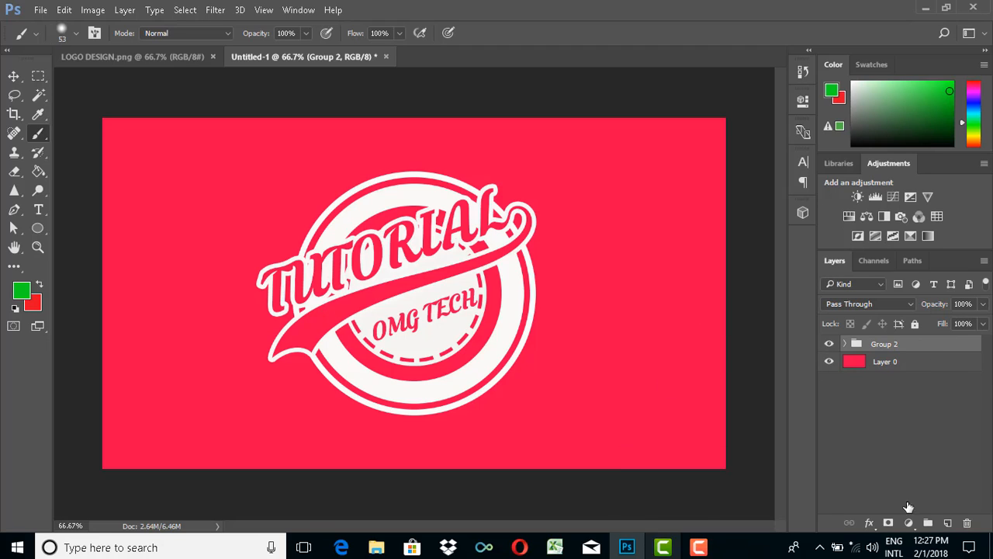
- Add a Gradient Overlay to Layer 0, keeping the reversed radial black-and-white gradient at 100% opacity
{"action": "left_click", "coordinate": [13, 75]}
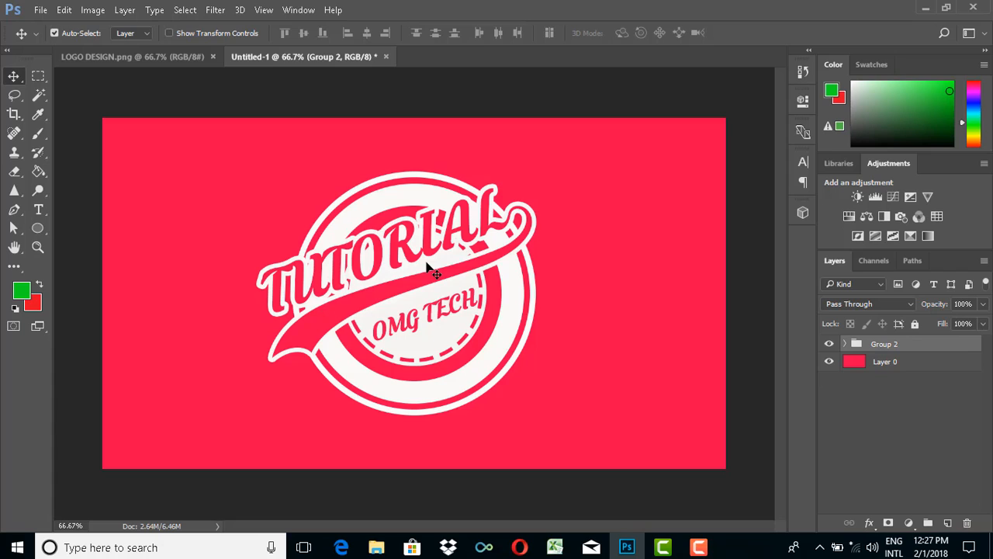
{"action": "left_click", "coordinate": [887, 367]}
{"action": "right_click", "coordinate": [888, 367]}
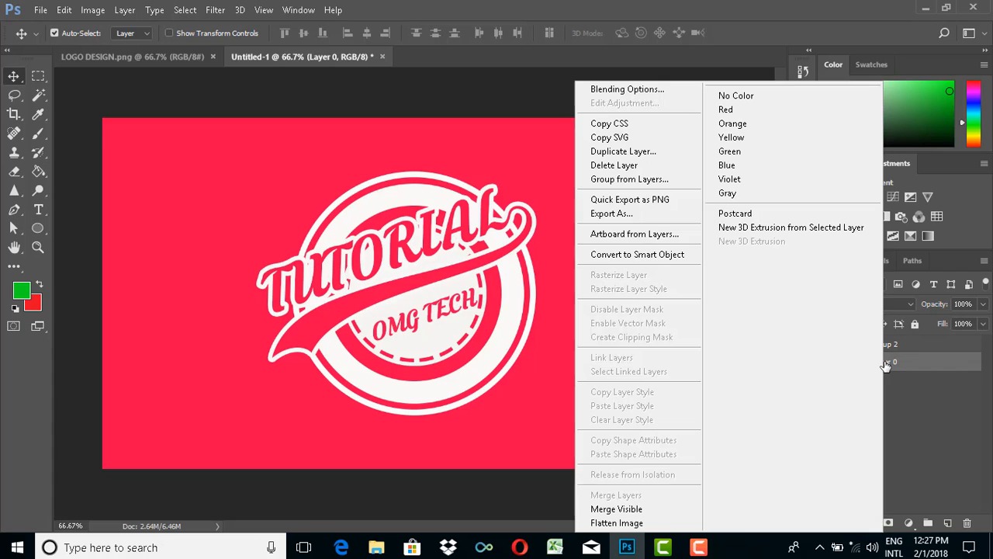
{"action": "left_click", "coordinate": [627, 88]}
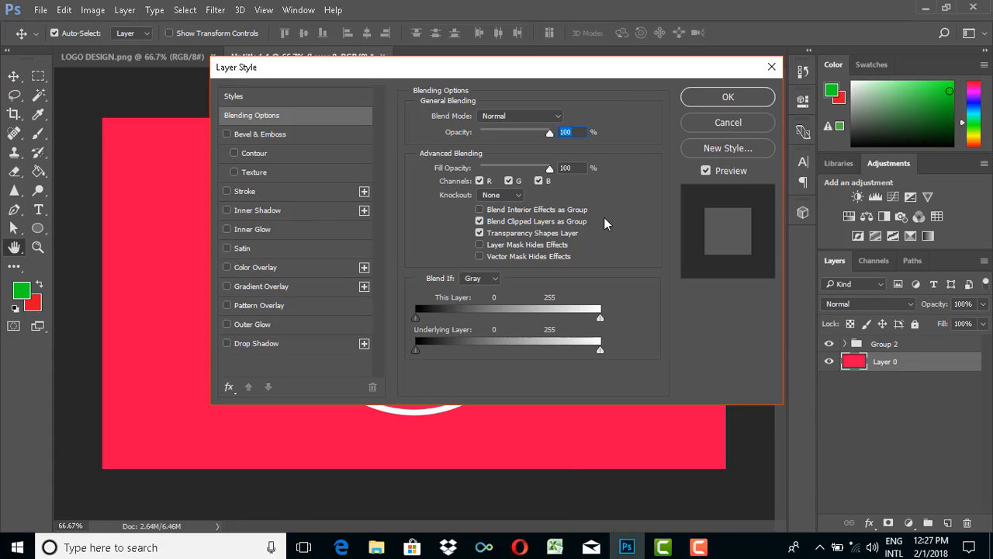
{"action": "left_click_drag", "start_coordinate": [471, 69], "coordinate": [659, 49]}
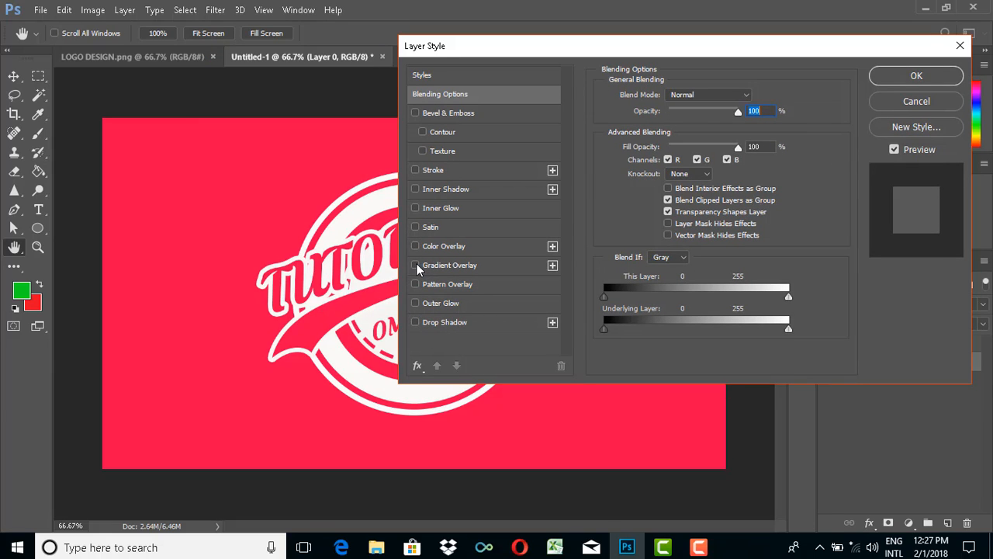
{"action": "left_click", "coordinate": [416, 265]}
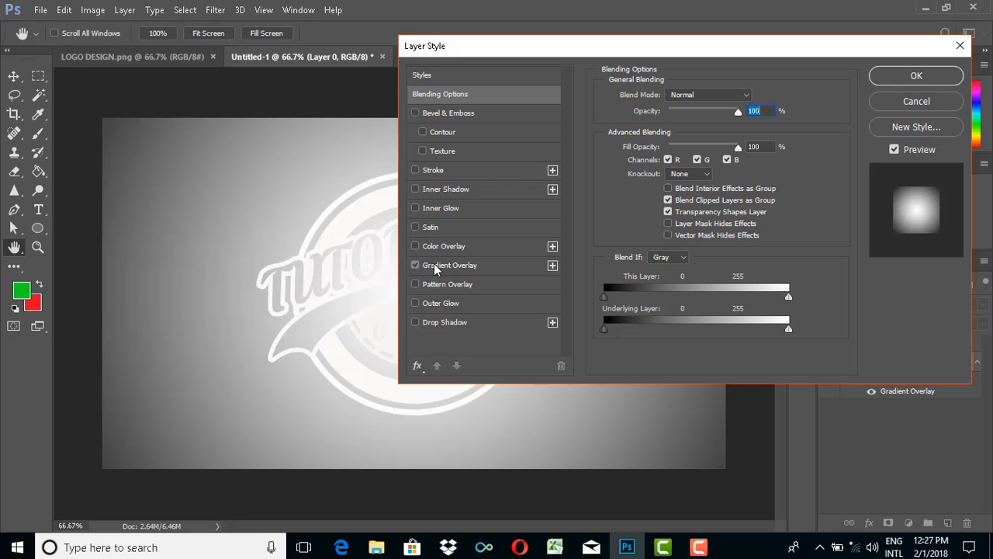
{"action": "left_click", "coordinate": [434, 265]}
{"action": "left_click_drag", "start_coordinate": [704, 50], "coordinate": [881, 50]}
{"action": "left_click_drag", "start_coordinate": [818, 49], "coordinate": [754, 48]}
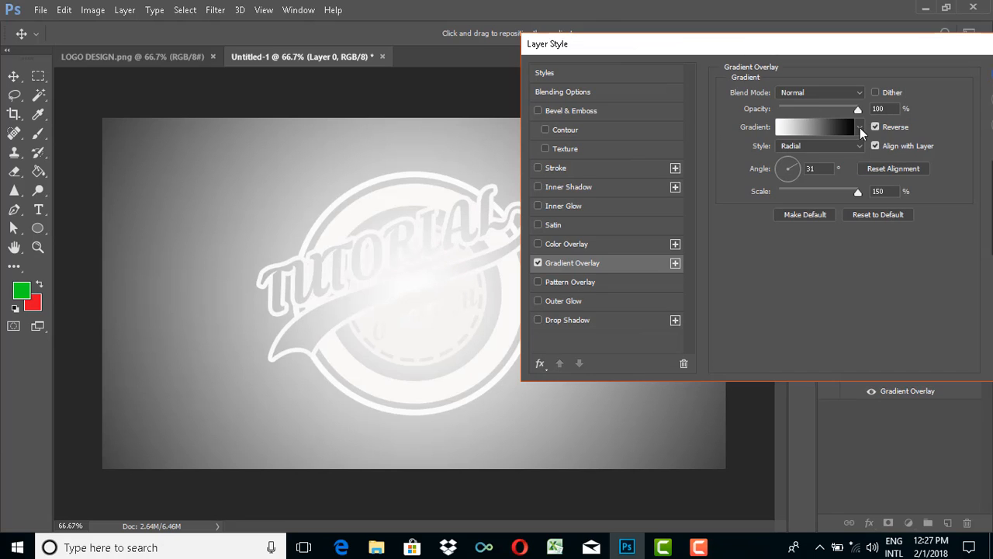
{"action": "left_click", "coordinate": [859, 127]}
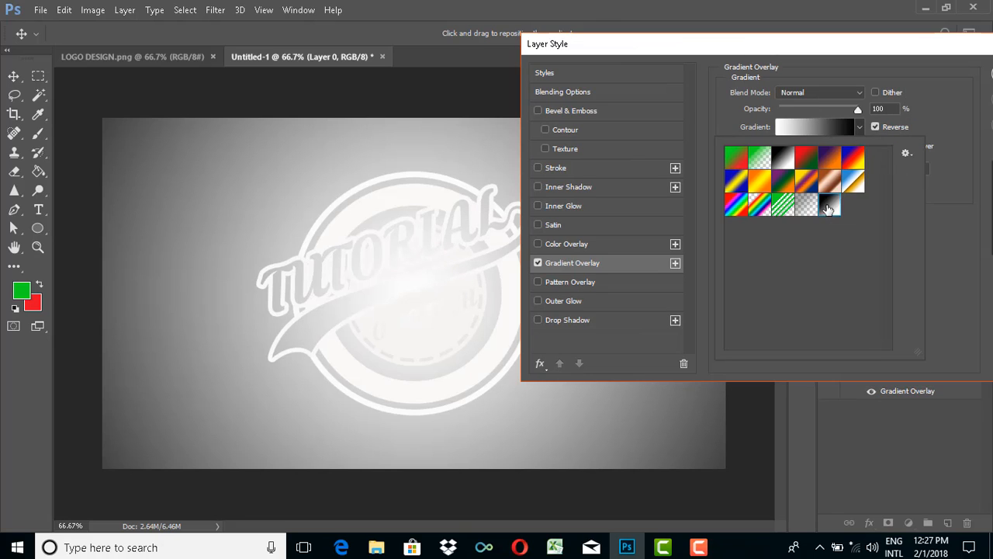
{"action": "left_click", "coordinate": [860, 128]}
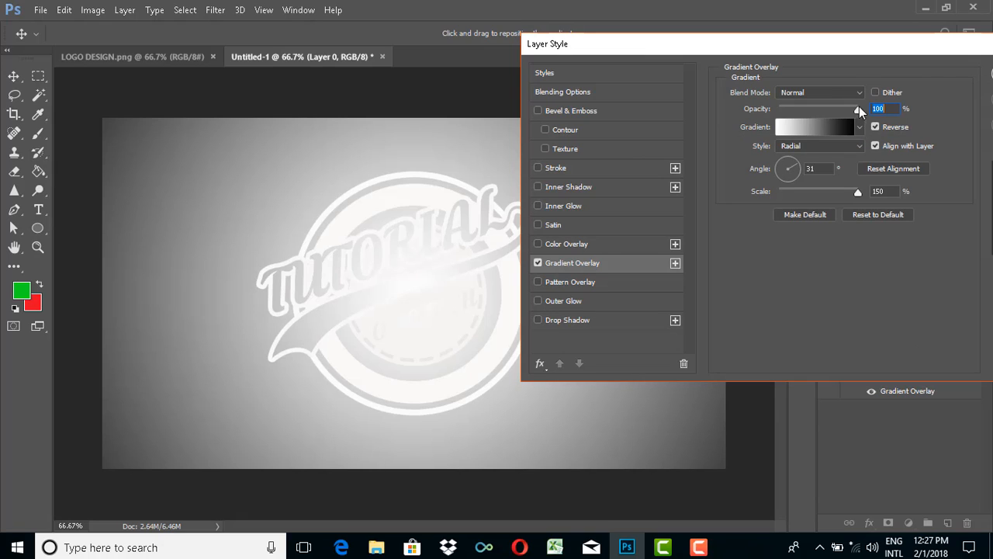
- Set the gradient overlay's angle to 36°, compare both gradient directions, and apply it reversed at 150% scale
{"action": "mouse_move", "coordinate": [795, 170]}
{"action": "left_mouse_down"}
{"action": "mouse_move", "coordinate": [784, 169]}
{"action": "mouse_move", "coordinate": [795, 171]}
{"action": "left_mouse_up"}
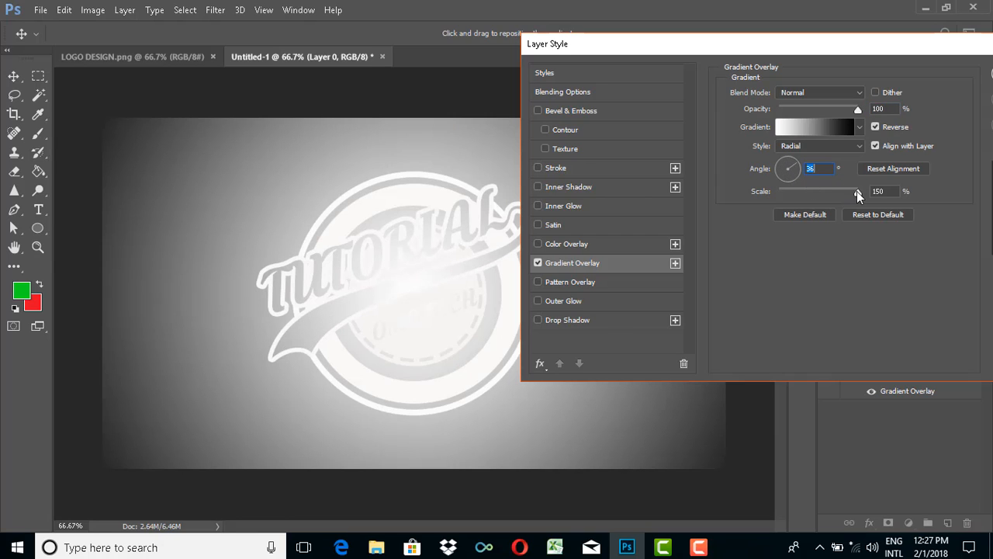
{"action": "mouse_move", "coordinate": [858, 191]}
{"action": "left_mouse_down"}
{"action": "mouse_move", "coordinate": [867, 197]}
{"action": "mouse_move", "coordinate": [777, 197]}
{"action": "mouse_move", "coordinate": [865, 192]}
{"action": "left_mouse_up"}
{"action": "left_click", "coordinate": [853, 192]}
{"action": "left_click", "coordinate": [876, 128]}
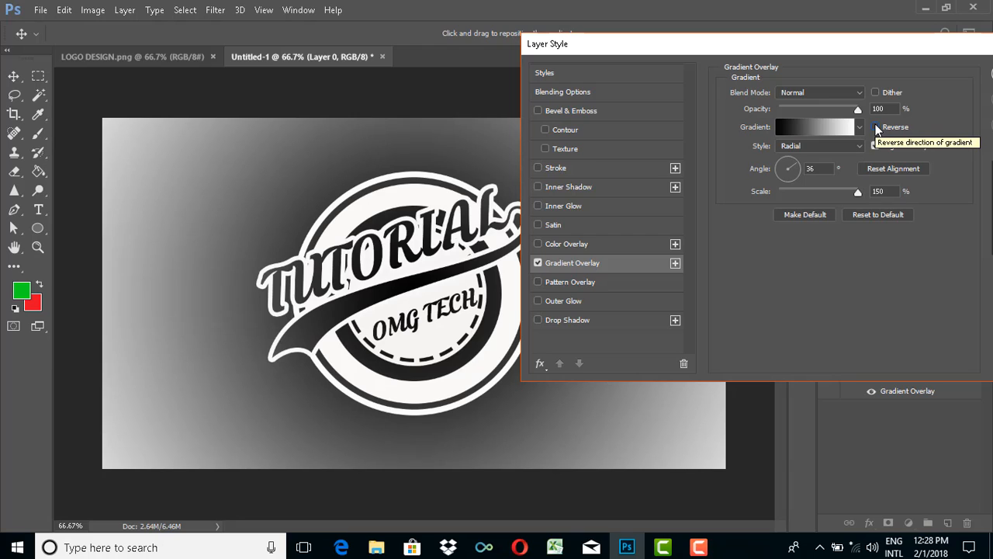
{"action": "left_click", "coordinate": [877, 127]}
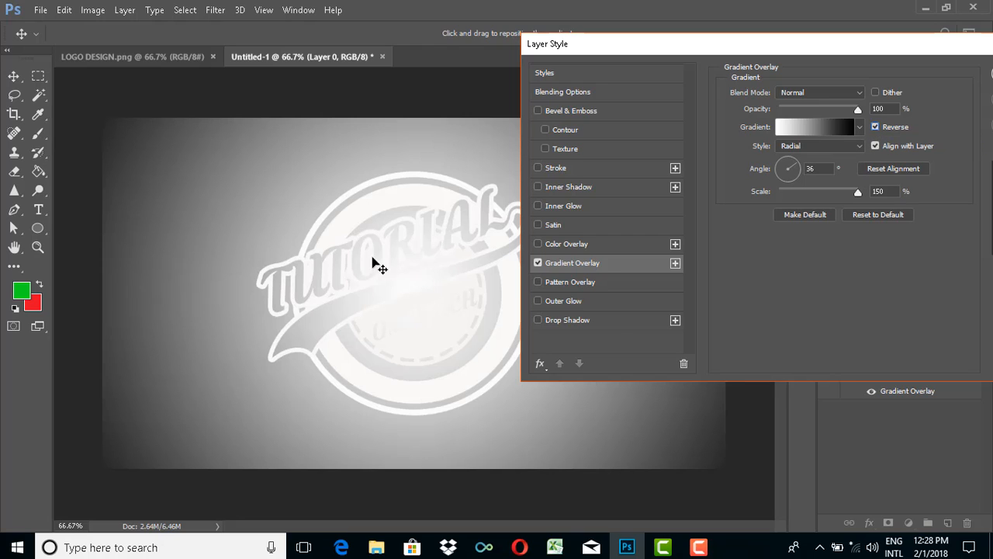
{"action": "left_click", "coordinate": [876, 127]}
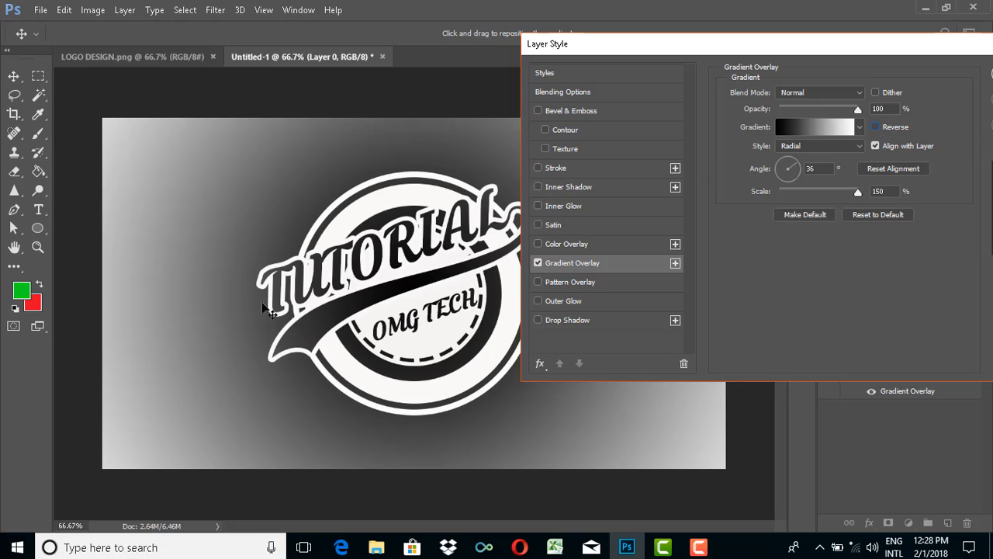
{"action": "left_click", "coordinate": [876, 127]}
{"action": "left_click_drag", "start_coordinate": [869, 49], "coordinate": [740, 50]}
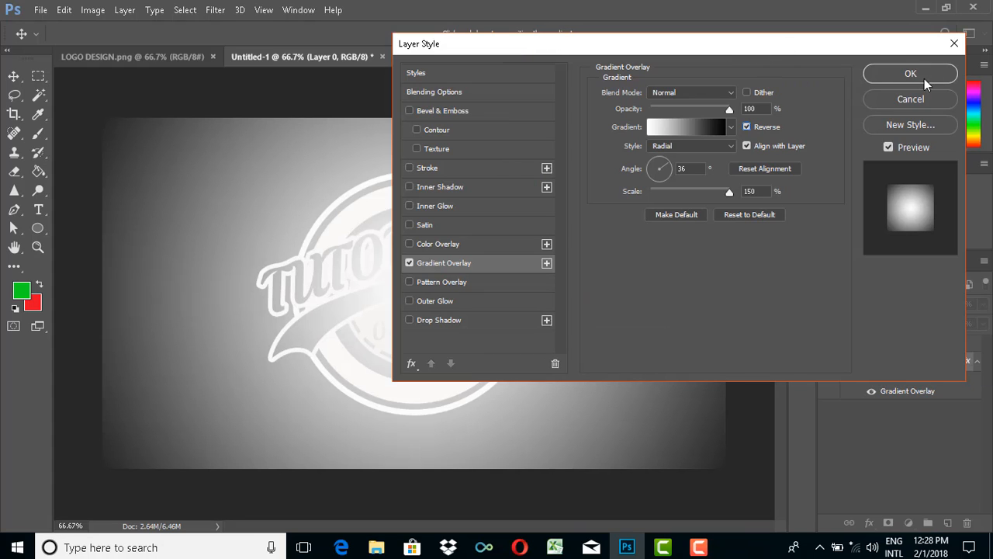
{"action": "left_click", "coordinate": [912, 73]}
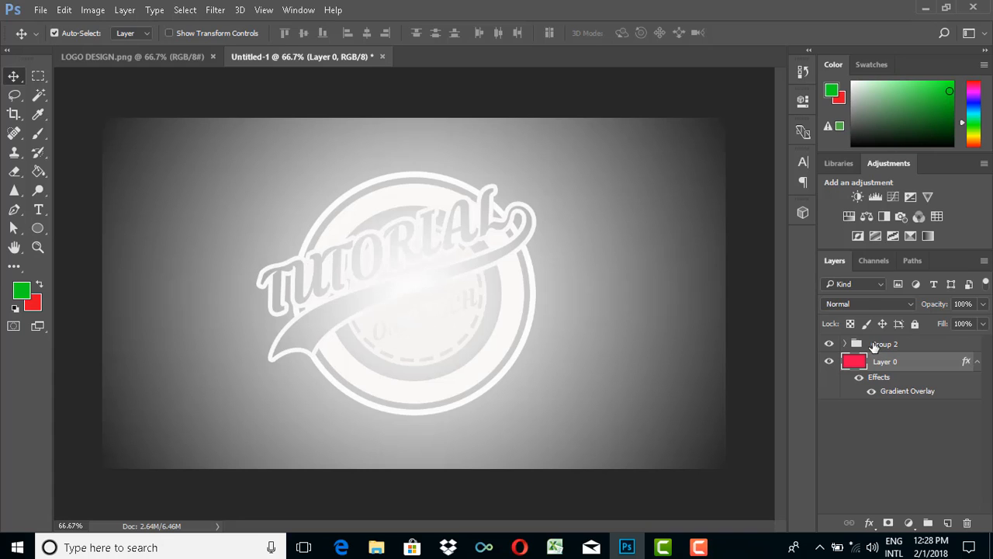
- Place the picture images (1) from the Downloads folder as a linked layer above Group 2
{"action": "left_click", "coordinate": [875, 345]}
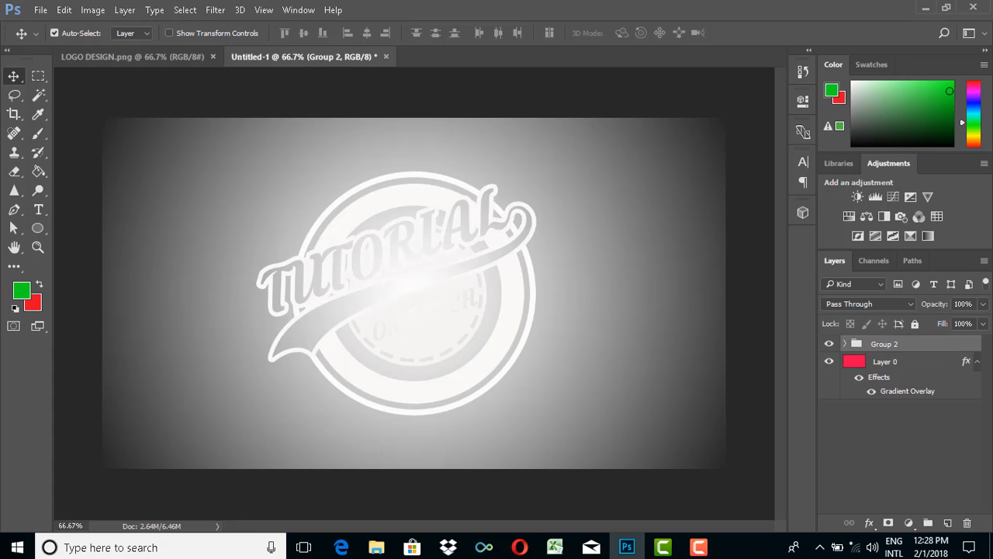
{"action": "left_click", "coordinate": [37, 10]}
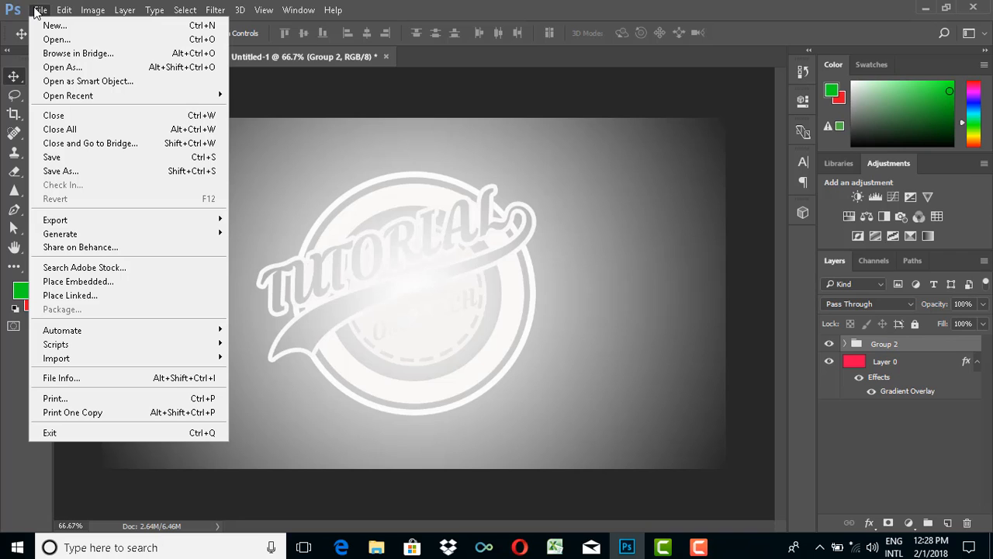
{"action": "left_click", "coordinate": [63, 295]}
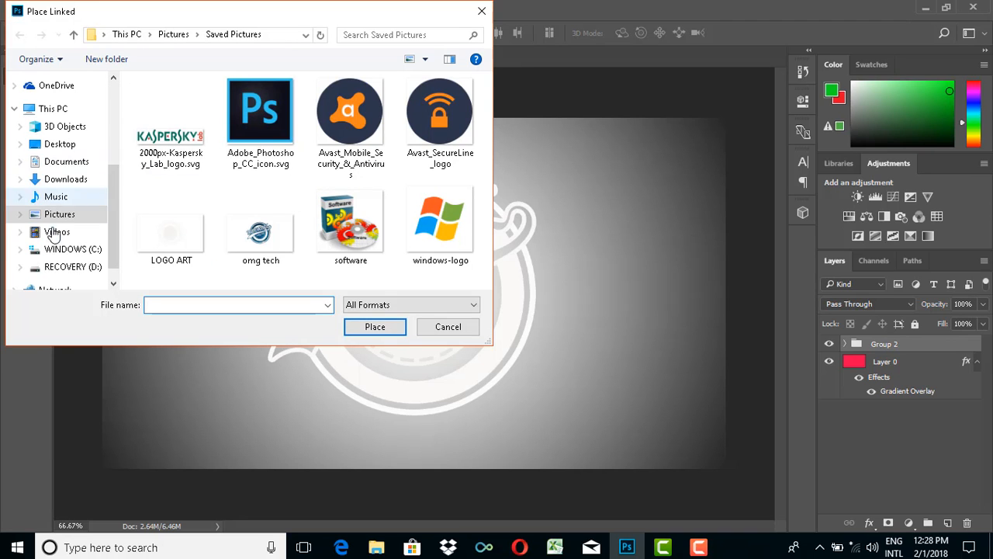
{"action": "left_click", "coordinate": [59, 181]}
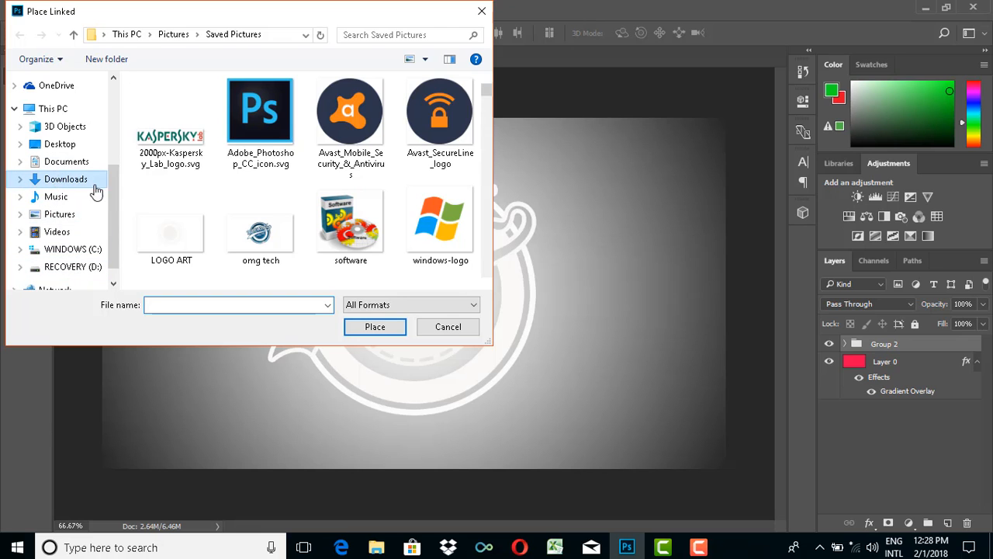
{"action": "scroll", "coordinate": [262, 162], "scroll_direction": "down", "scroll_amount": 5}
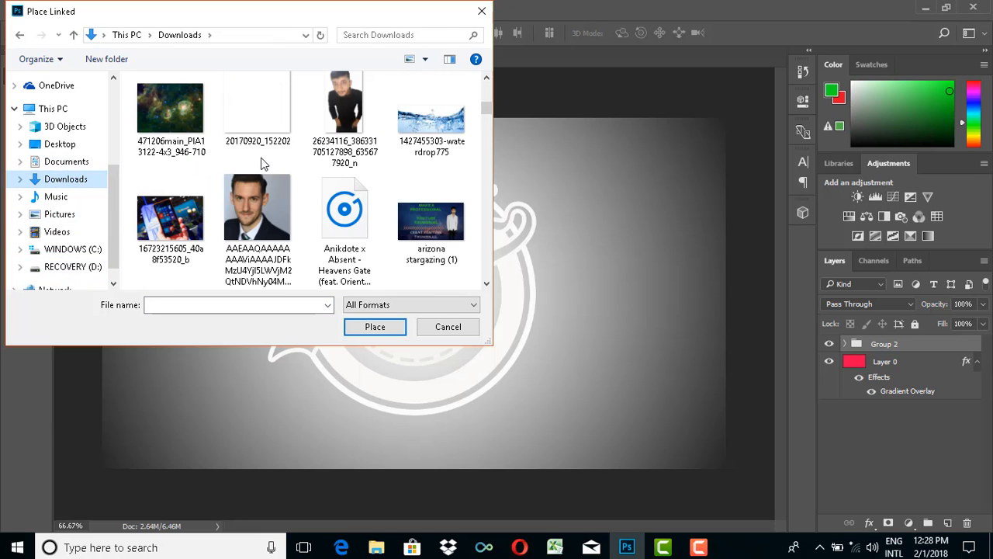
{"action": "scroll", "coordinate": [263, 163], "scroll_direction": "down", "scroll_amount": 4}
{"action": "scroll", "coordinate": [261, 163], "scroll_direction": "up", "scroll_amount": 4}
{"action": "scroll", "coordinate": [261, 163], "scroll_direction": "down", "scroll_amount": 2}
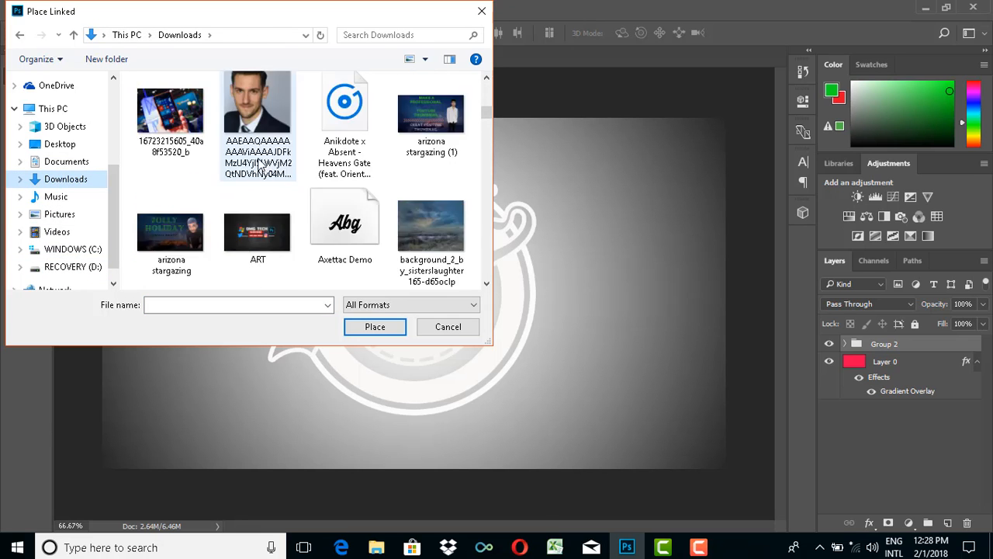
{"action": "scroll", "coordinate": [261, 163], "scroll_direction": "down", "scroll_amount": 6}
{"action": "scroll", "coordinate": [260, 166], "scroll_direction": "down", "scroll_amount": 3}
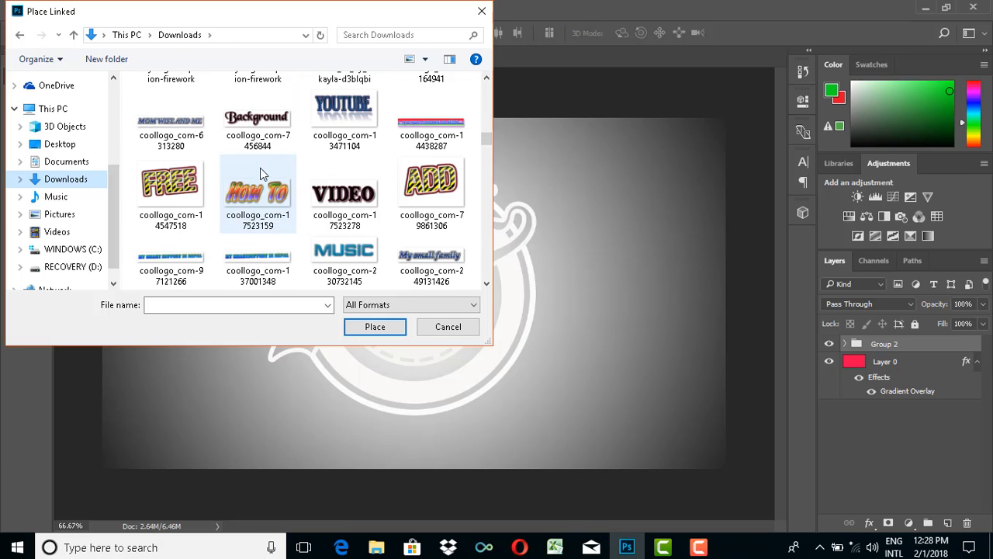
{"action": "scroll", "coordinate": [319, 189], "scroll_direction": "down", "scroll_amount": 6}
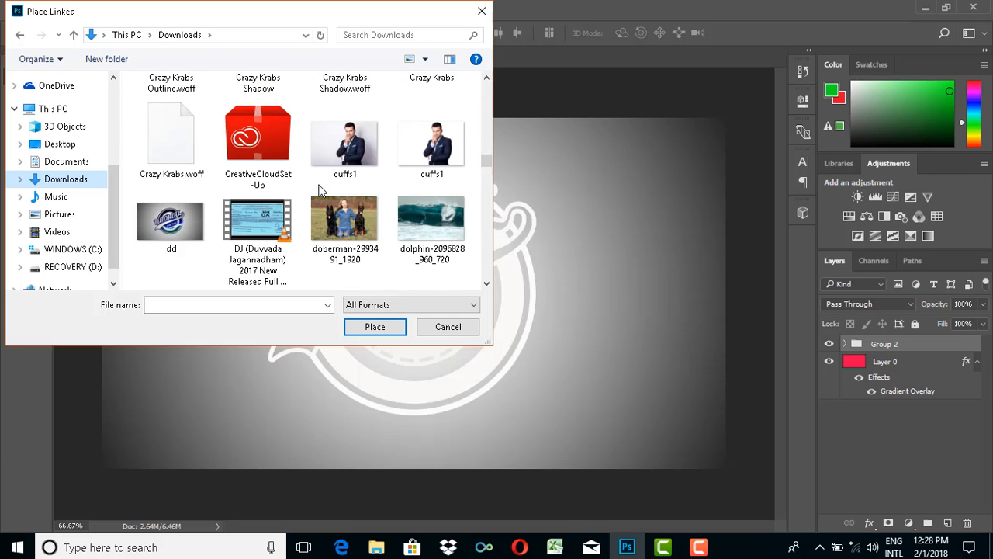
{"action": "scroll", "coordinate": [320, 190], "scroll_direction": "down", "scroll_amount": 4}
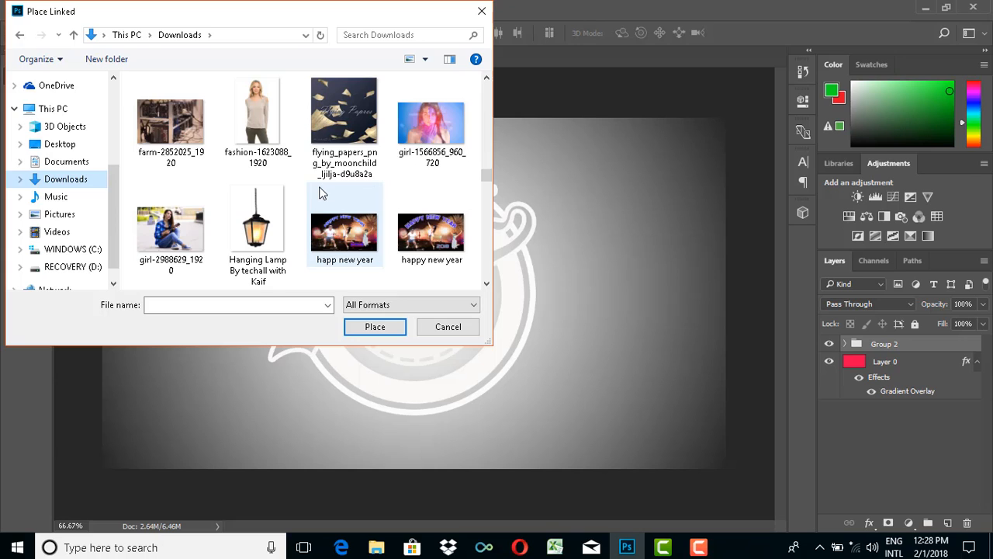
{"action": "scroll", "coordinate": [323, 193], "scroll_direction": "down", "scroll_amount": 8}
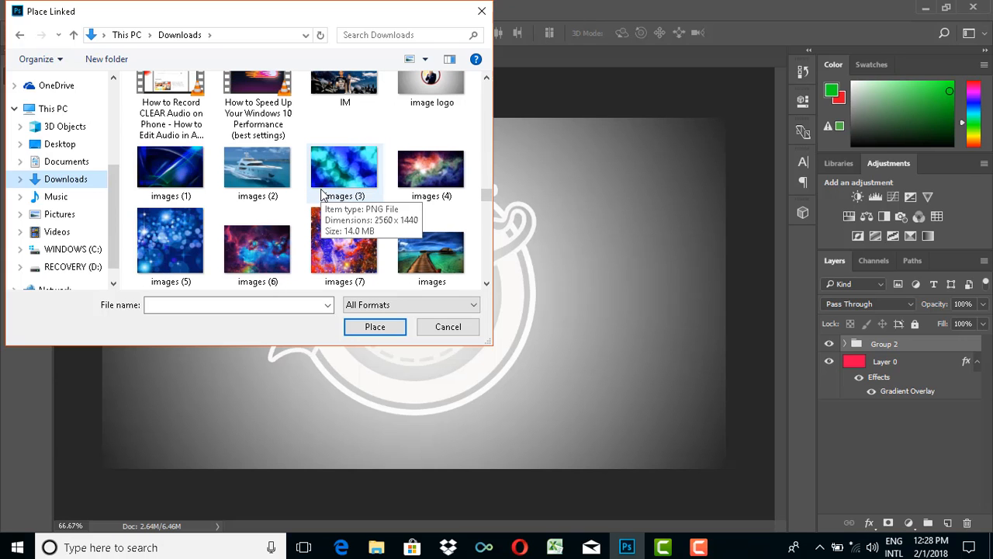
{"action": "left_click", "coordinate": [167, 172]}
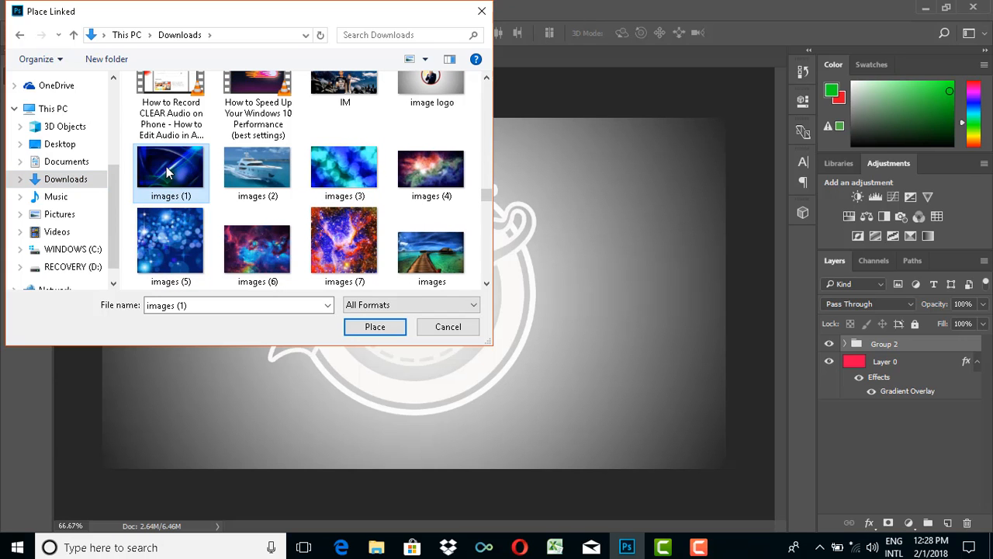
{"action": "left_click", "coordinate": [382, 327]}
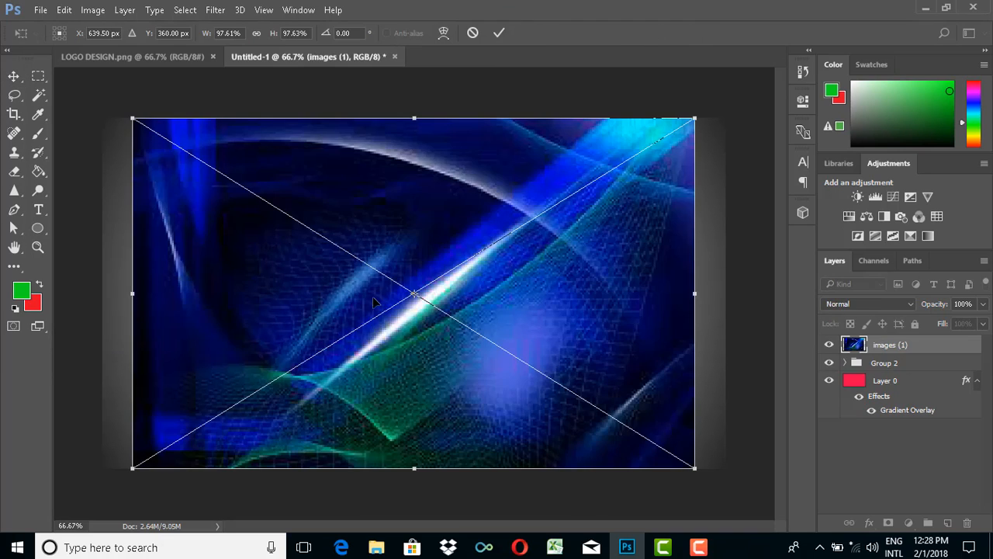
{"action": "left_click", "coordinate": [499, 34]}
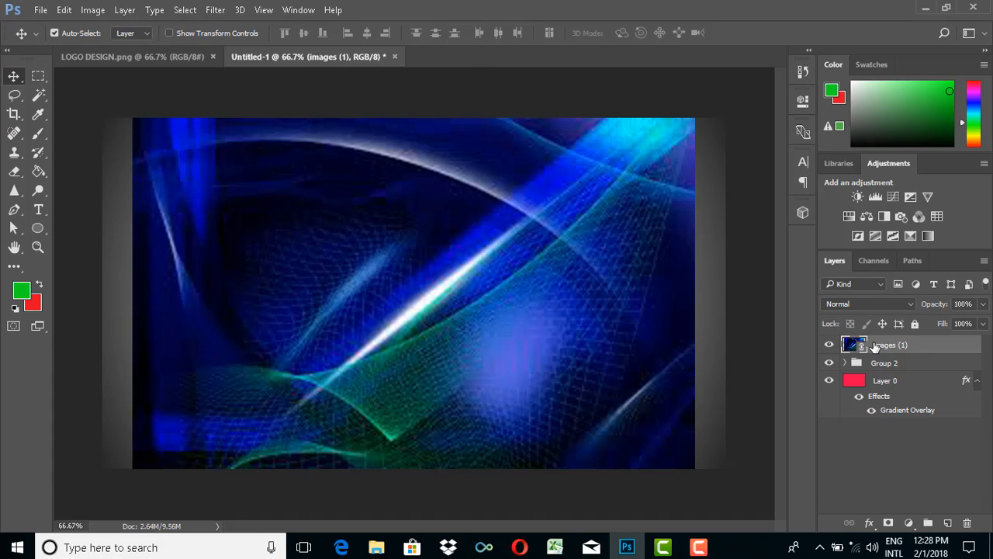
- Clip the images (1) layer to Group 2 and shift the picture so its bright streak crosses the emblem's lower right
{"action": "right_click", "coordinate": [876, 347]}
{"action": "left_click", "coordinate": [598, 351]}
{"action": "right_click", "coordinate": [879, 349]}
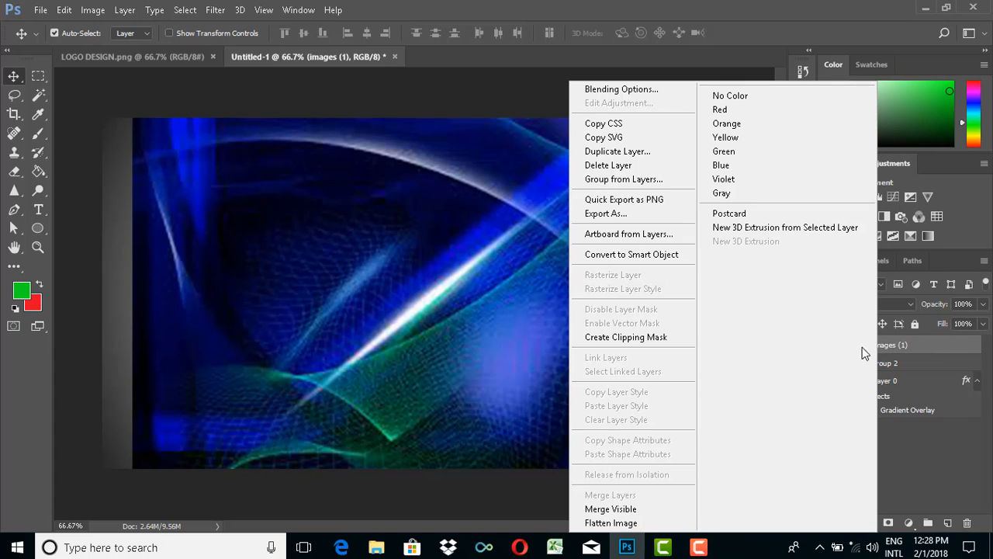
{"action": "left_click", "coordinate": [619, 338]}
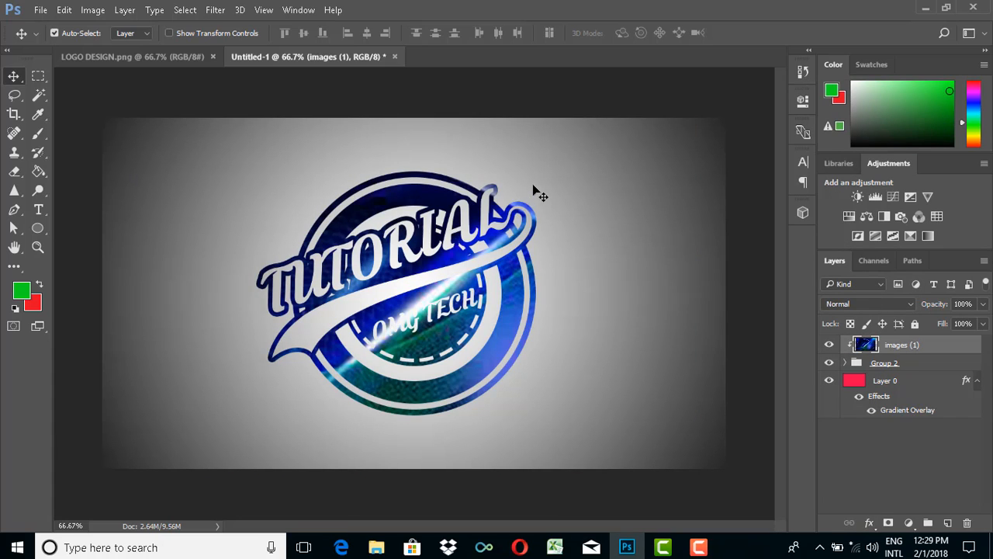
{"action": "mouse_move", "coordinate": [552, 228]}
{"action": "left_mouse_down"}
{"action": "mouse_move", "coordinate": [556, 253]}
{"action": "mouse_move", "coordinate": [520, 299]}
{"action": "mouse_move", "coordinate": [534, 269]}
{"action": "mouse_move", "coordinate": [543, 295]}
{"action": "mouse_move", "coordinate": [528, 316]}
{"action": "mouse_move", "coordinate": [521, 242]}
{"action": "mouse_move", "coordinate": [562, 238]}
{"action": "mouse_move", "coordinate": [571, 227]}
{"action": "left_mouse_up"}
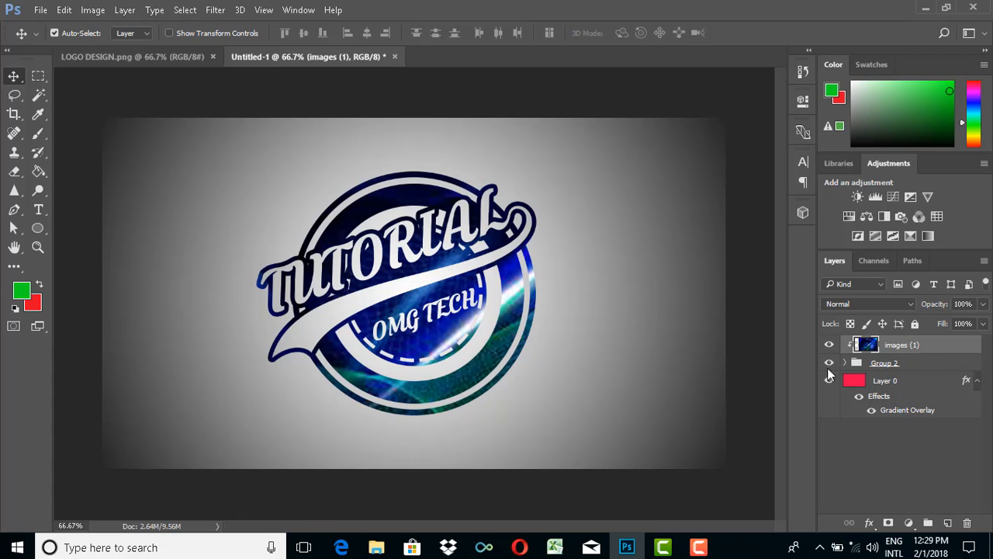
- Scale Group 2 down to about 97.5% and reposition the clipped images (1) picture further down and right within the emblem
{"action": "left_click", "coordinate": [877, 364]}
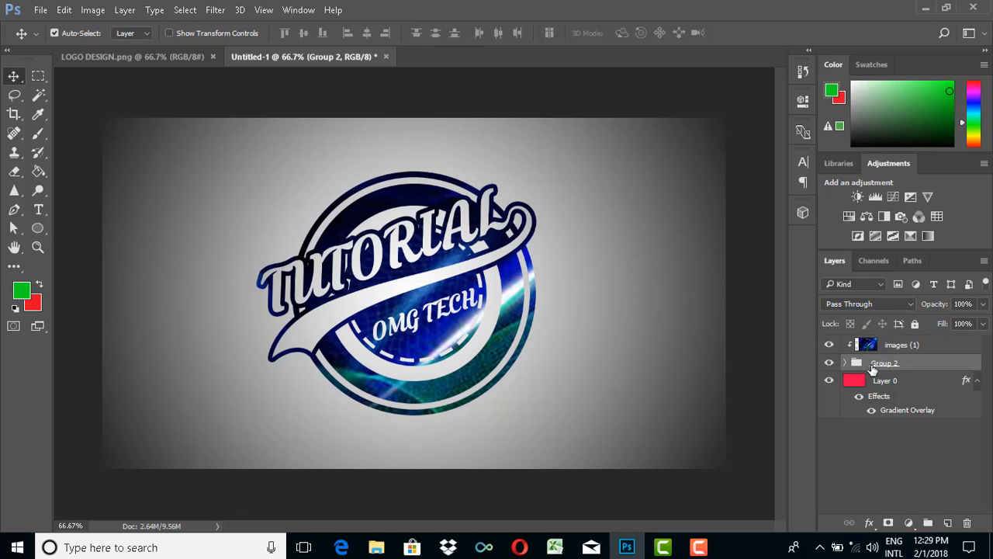
{"action": "key", "text": "ctrl+t"}
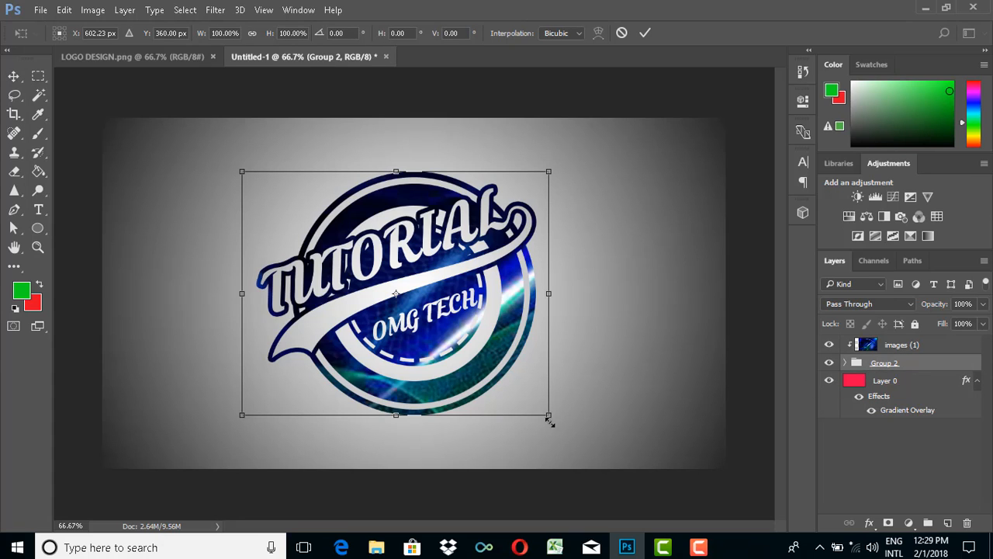
{"action": "mouse_move", "coordinate": [548, 416]}
{"action": "left_mouse_down"}
{"action": "mouse_move", "coordinate": [526, 397]}
{"action": "mouse_move", "coordinate": [592, 452]}
{"action": "mouse_move", "coordinate": [554, 391]}
{"action": "mouse_move", "coordinate": [559, 400]}
{"action": "left_mouse_up"}
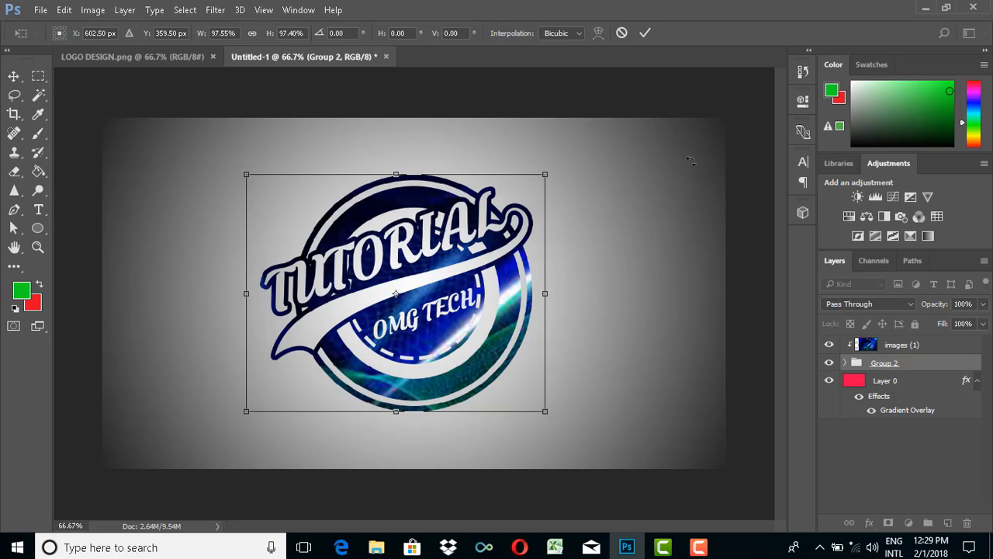
{"action": "left_click", "coordinate": [645, 33]}
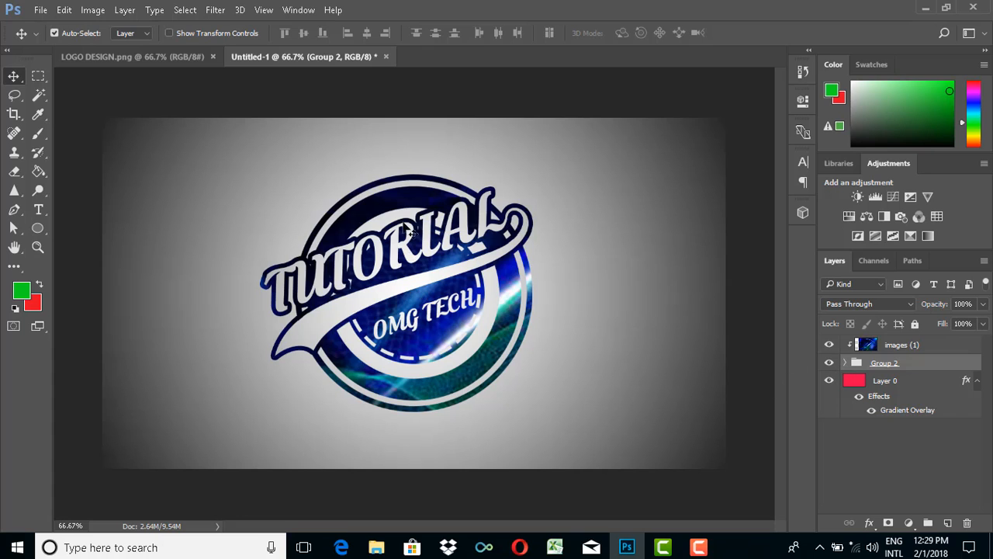
{"action": "left_click_drag", "start_coordinate": [438, 199], "coordinate": [487, 213]}
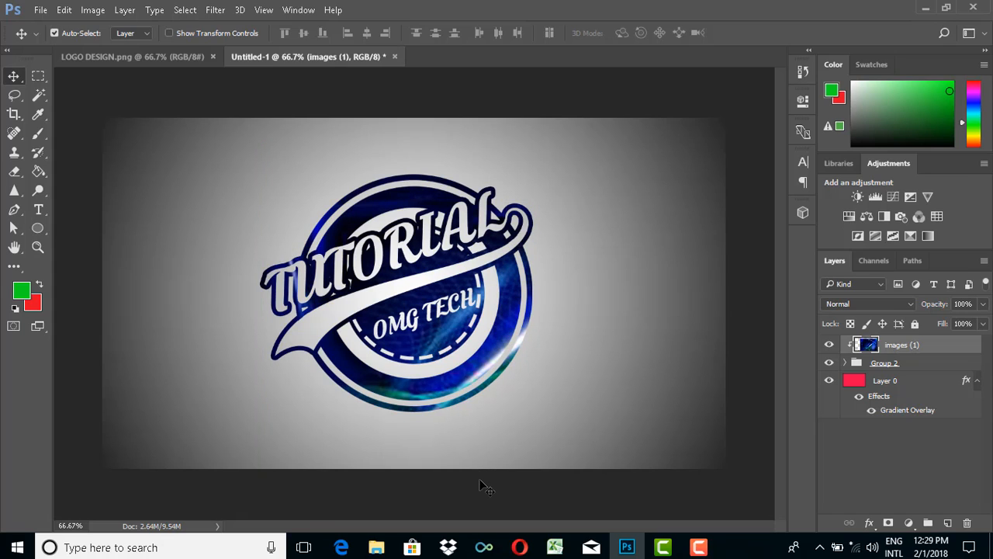